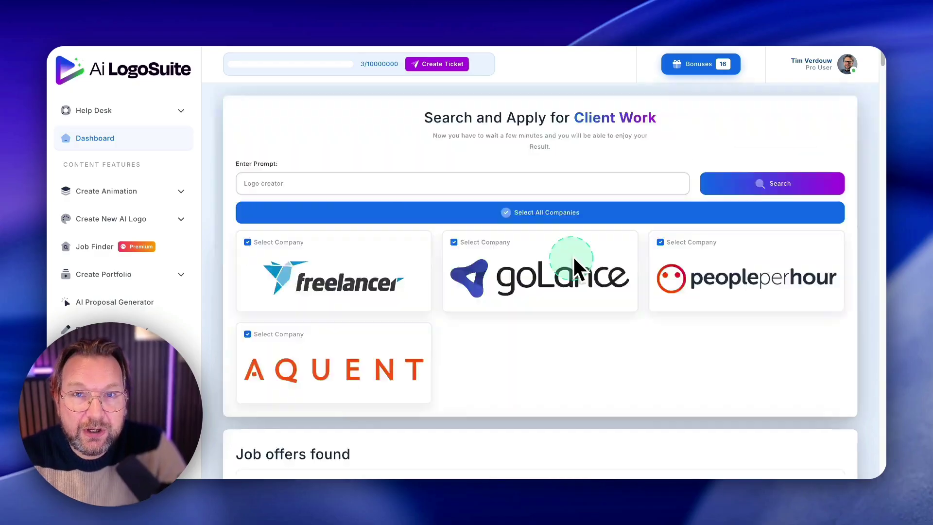
- Open the Create New template gallery under Create Animation and scroll through the templates
{"action": "scroll", "coordinate": [573, 258], "scroll_direction": "down", "scroll_amount": 6}
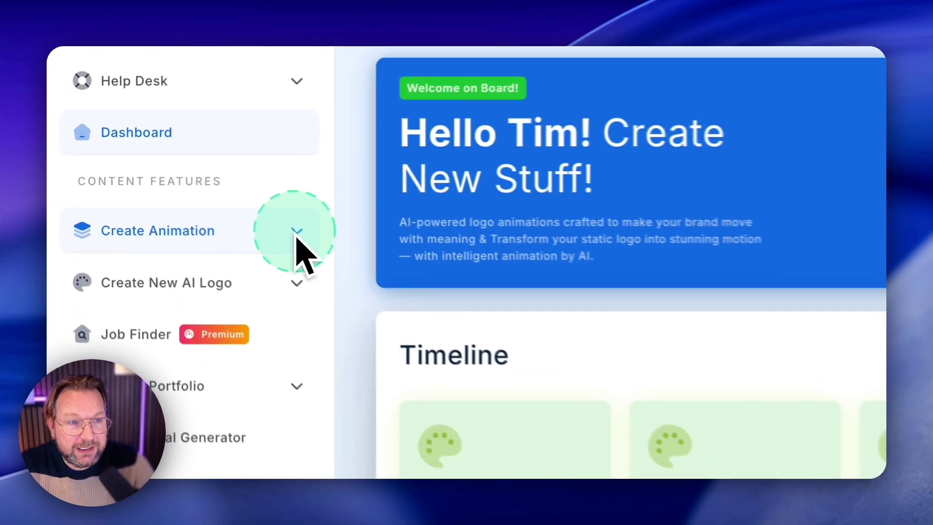
{"action": "left_click", "coordinate": [170, 197]}
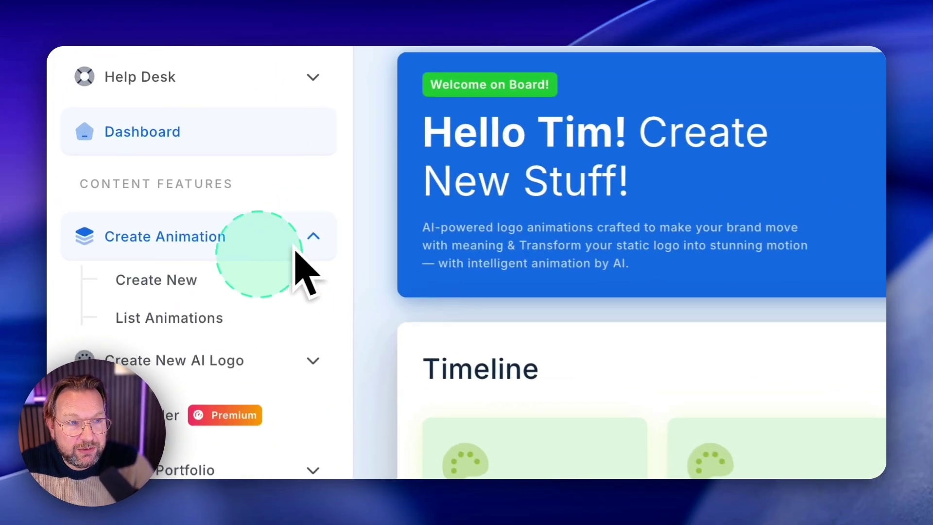
{"action": "left_click", "coordinate": [173, 277]}
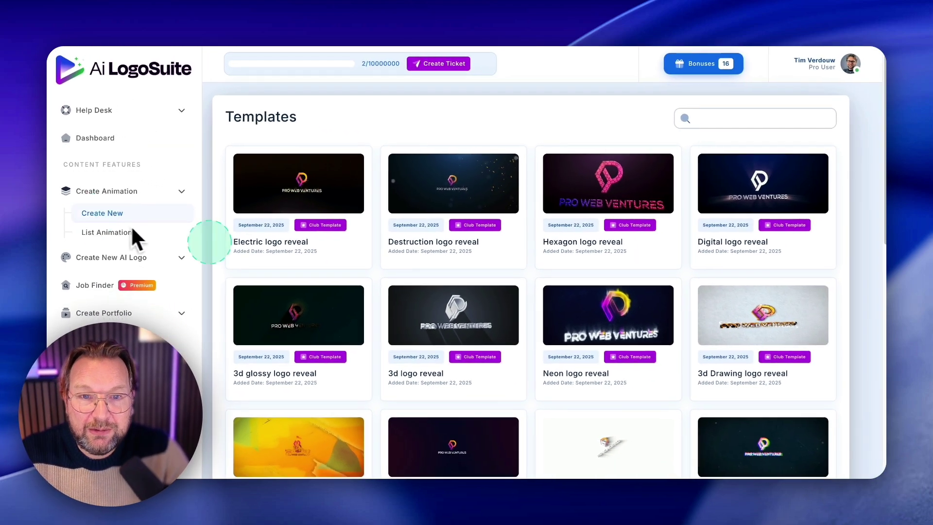
{"action": "scroll", "coordinate": [476, 277], "scroll_direction": "down", "scroll_amount": 2}
{"action": "scroll", "coordinate": [477, 270], "scroll_direction": "down", "scroll_amount": 4}
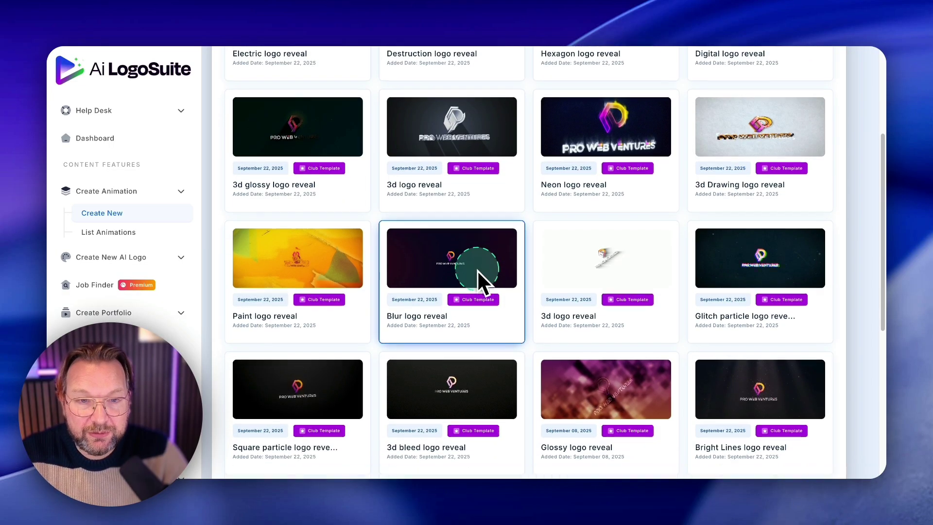
{"action": "scroll", "coordinate": [477, 270], "scroll_direction": "down", "scroll_amount": 4}
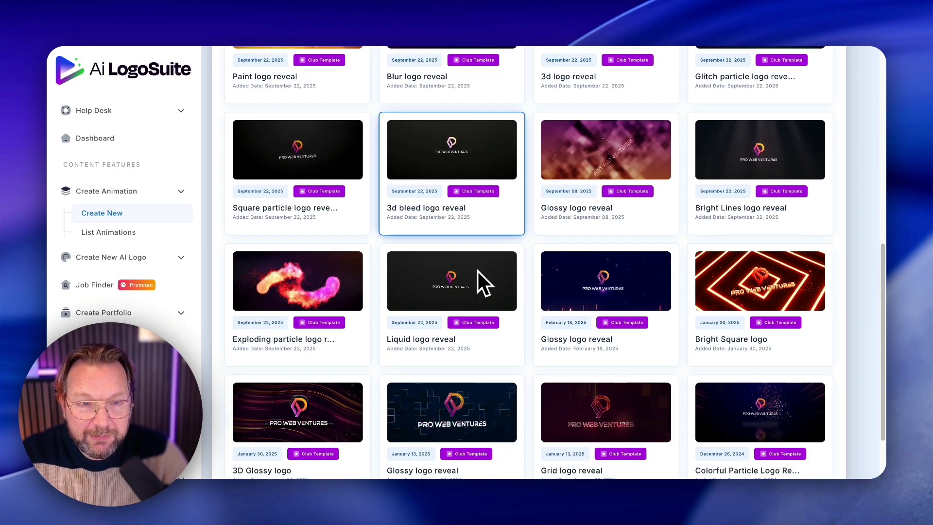
- Preview the exploding particle logo template, then close the preview
{"action": "left_click", "coordinate": [340, 273]}
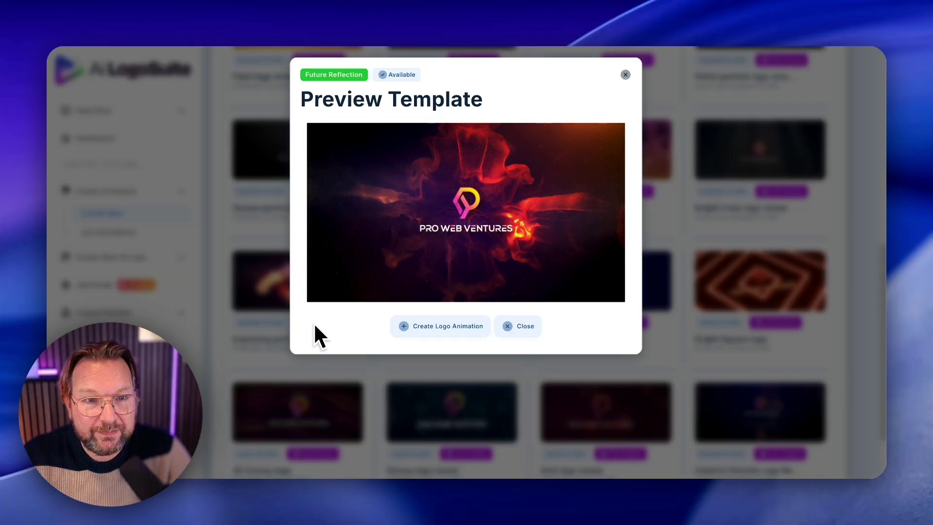
{"action": "left_click", "coordinate": [382, 325]}
{"action": "left_click", "coordinate": [639, 337]}
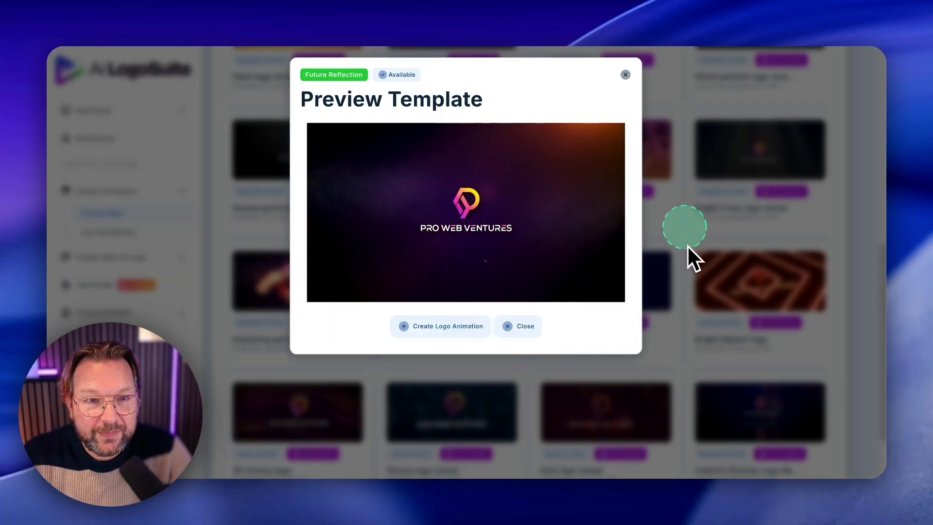
{"action": "left_click", "coordinate": [626, 75]}
{"action": "scroll", "coordinate": [486, 267], "scroll_direction": "up", "scroll_amount": 5}
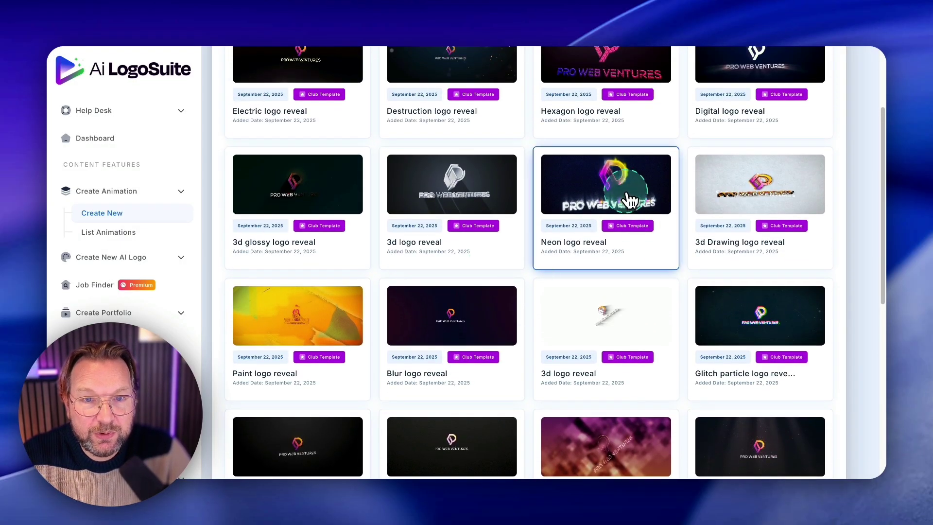
- Play the Neon logo reveal template preview video, then close it
{"action": "left_click", "coordinate": [626, 192]}
{"action": "left_click", "coordinate": [389, 180]}
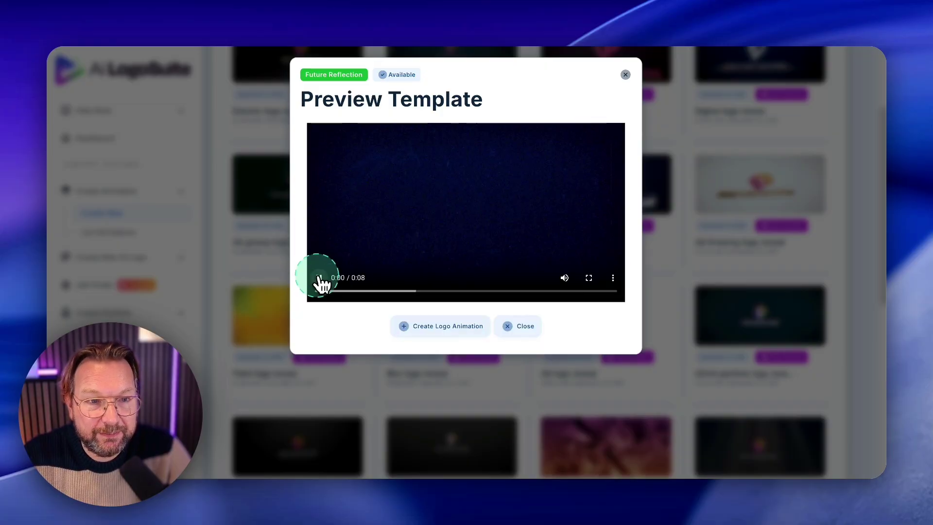
{"action": "left_click", "coordinate": [320, 280]}
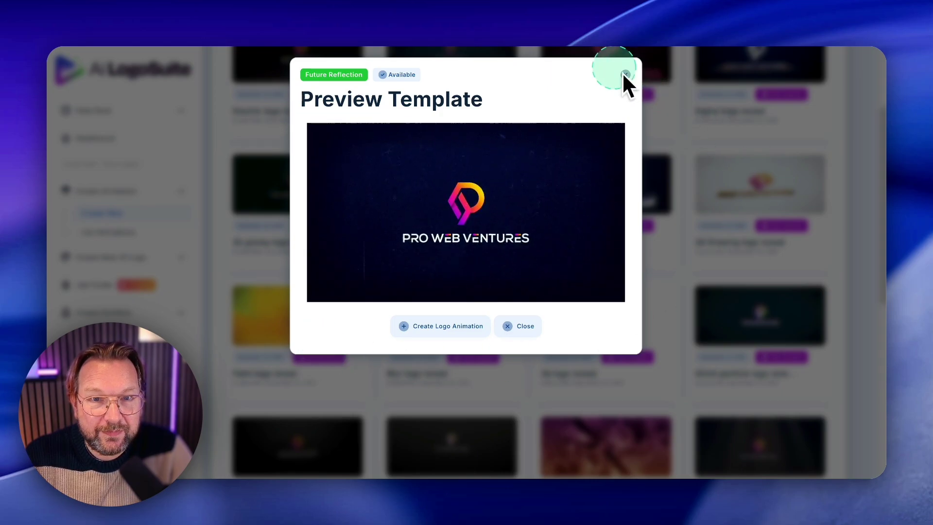
{"action": "left_click", "coordinate": [626, 75]}
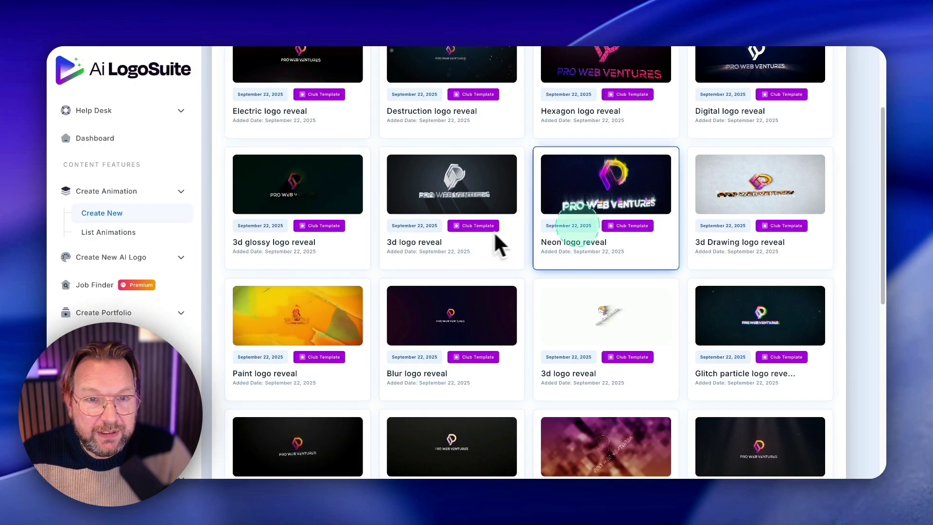
{"action": "left_click", "coordinate": [456, 243]}
{"action": "scroll", "coordinate": [452, 249], "scroll_direction": "down", "scroll_amount": 2}
{"action": "scroll", "coordinate": [327, 245], "scroll_direction": "down", "scroll_amount": 8}
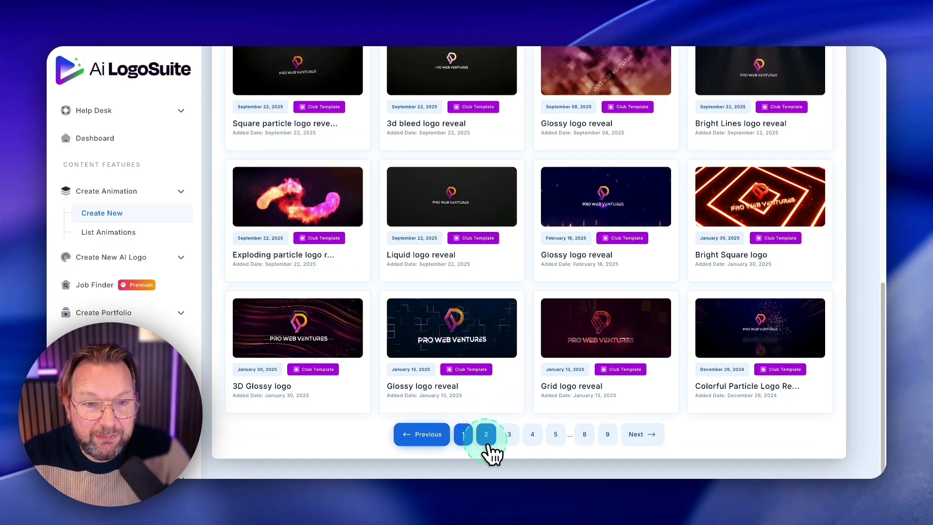
- Browse template pages 2 and 3 and preview The Golden rays template
{"action": "left_click", "coordinate": [487, 434]}
{"action": "scroll", "coordinate": [539, 416], "scroll_direction": "down", "scroll_amount": 5}
{"action": "scroll", "coordinate": [539, 417], "scroll_direction": "down", "scroll_amount": 5}
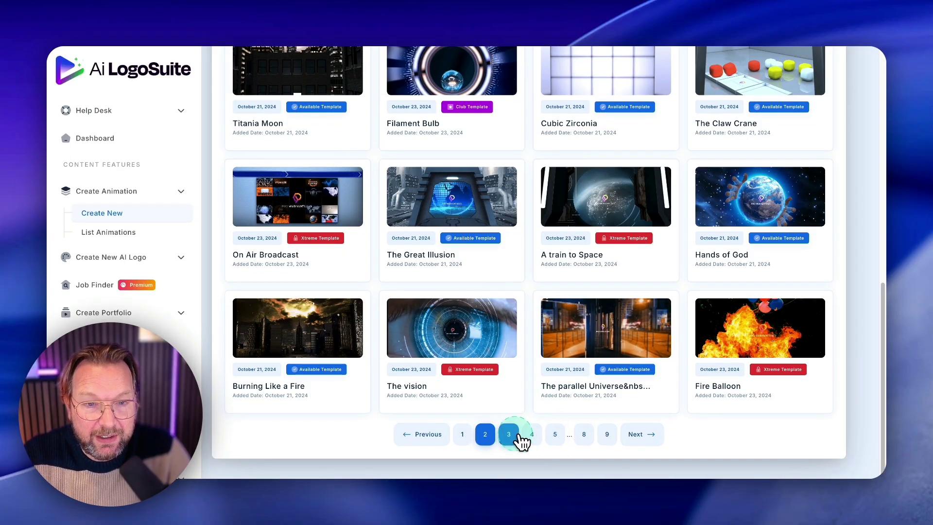
{"action": "left_click", "coordinate": [509, 434]}
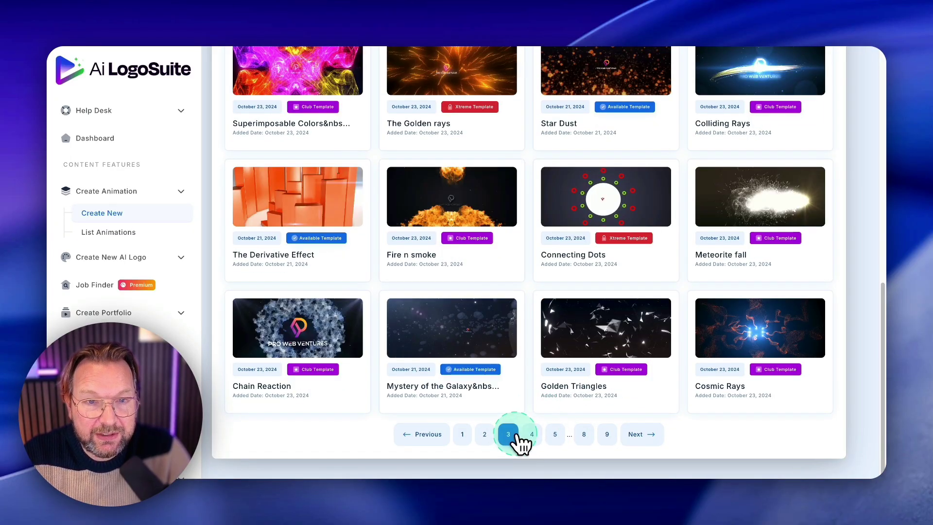
{"action": "scroll", "coordinate": [570, 355], "scroll_direction": "up", "scroll_amount": 4}
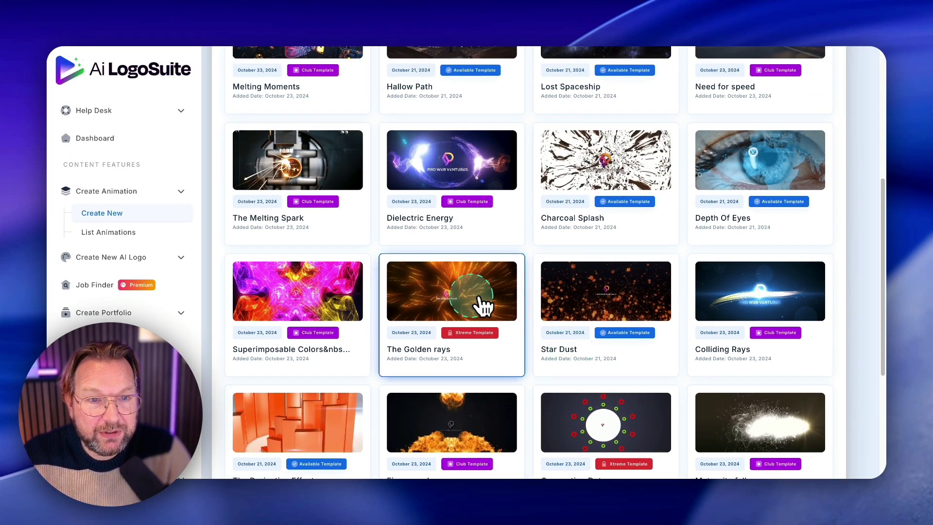
{"action": "left_click", "coordinate": [451, 297]}
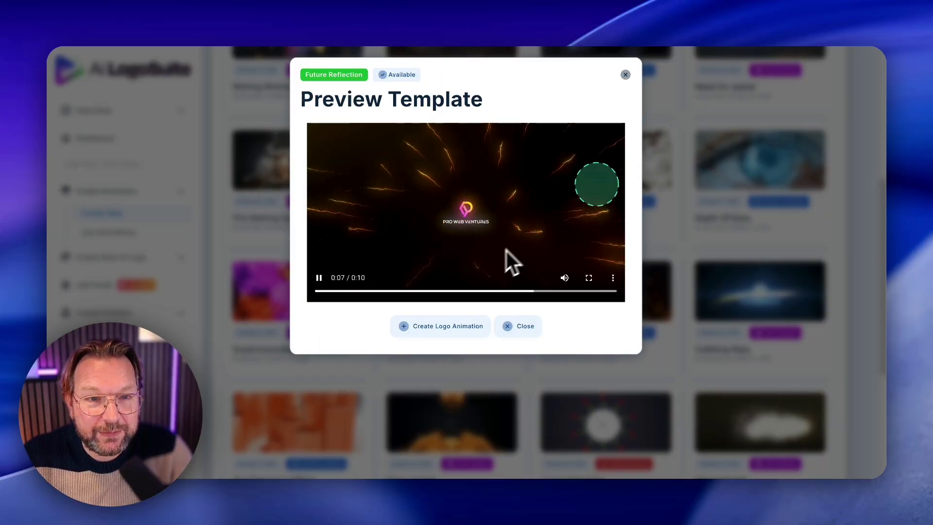
{"action": "left_click", "coordinate": [626, 75]}
{"action": "scroll", "coordinate": [670, 205], "scroll_direction": "down", "scroll_amount": 6}
- Jump to page 9 and play The Glorious Collision template preview
{"action": "left_click", "coordinate": [607, 434]}
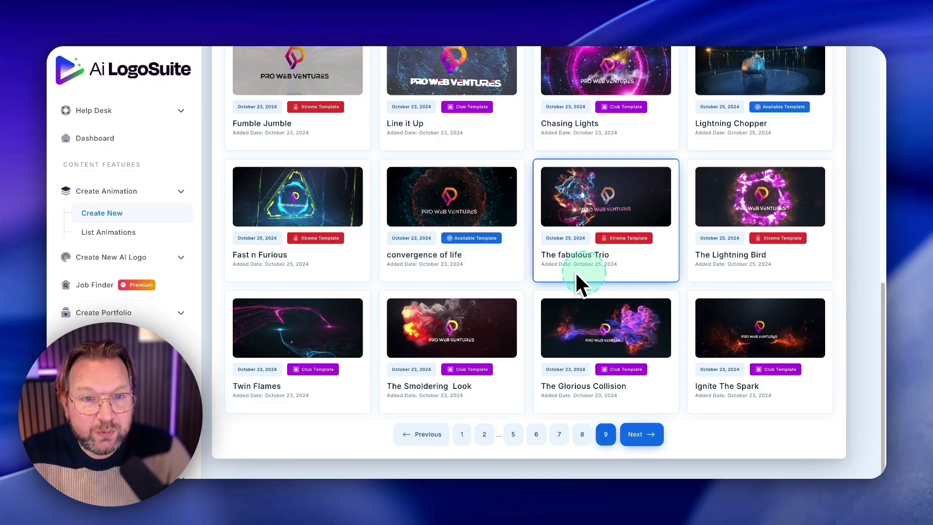
{"action": "scroll", "coordinate": [584, 273], "scroll_direction": "up", "scroll_amount": 1}
{"action": "left_click", "coordinate": [584, 273]}
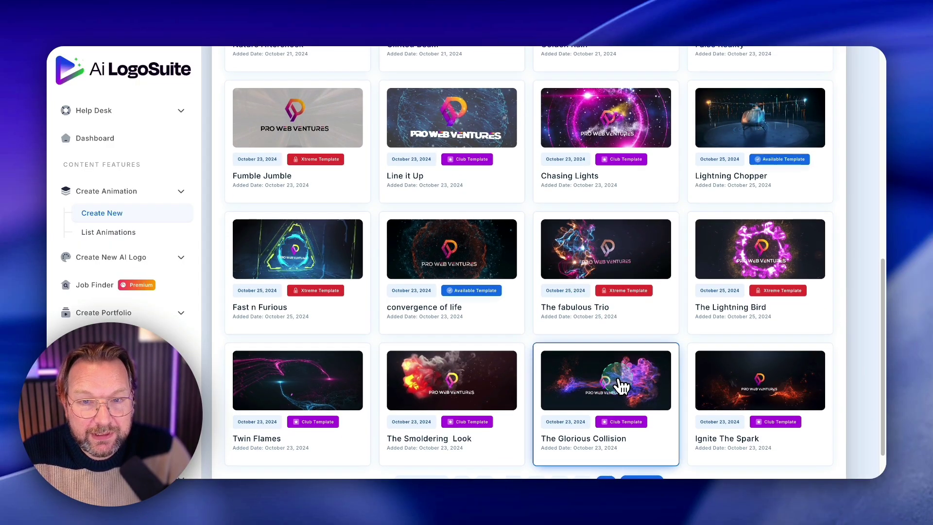
{"action": "left_click", "coordinate": [619, 379]}
{"action": "left_click", "coordinate": [319, 278]}
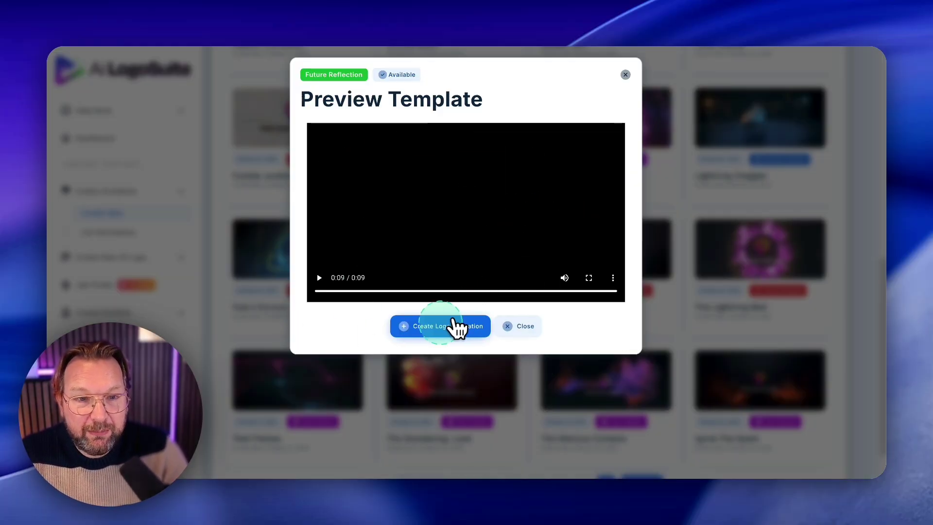
- Start a new animation from this template and upload NC-logo.png as the logo
{"action": "left_click", "coordinate": [440, 328]}
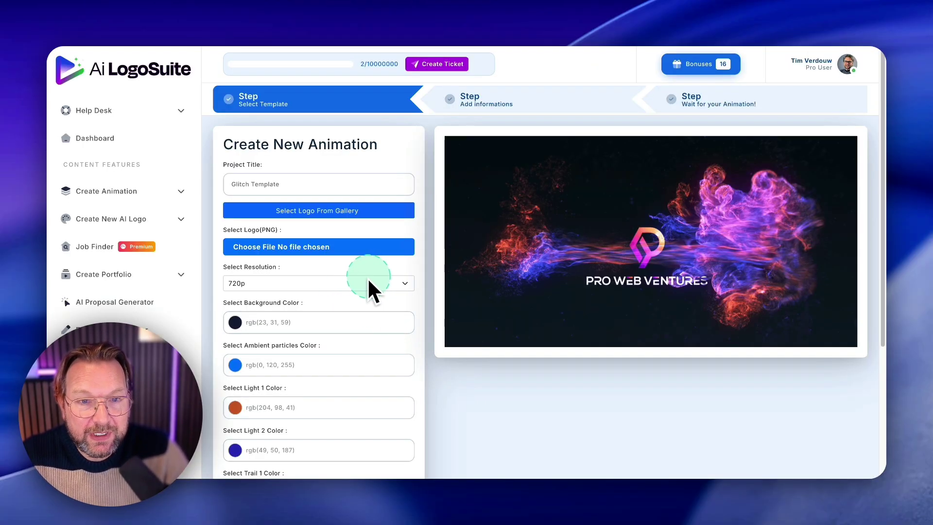
{"action": "left_click", "coordinate": [298, 251]}
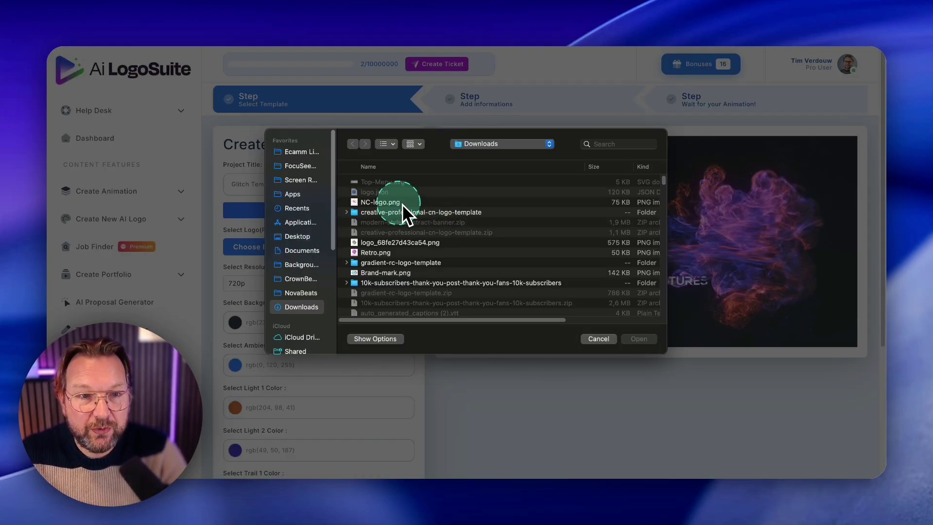
{"action": "left_click", "coordinate": [399, 202]}
{"action": "key", "text": "space"}
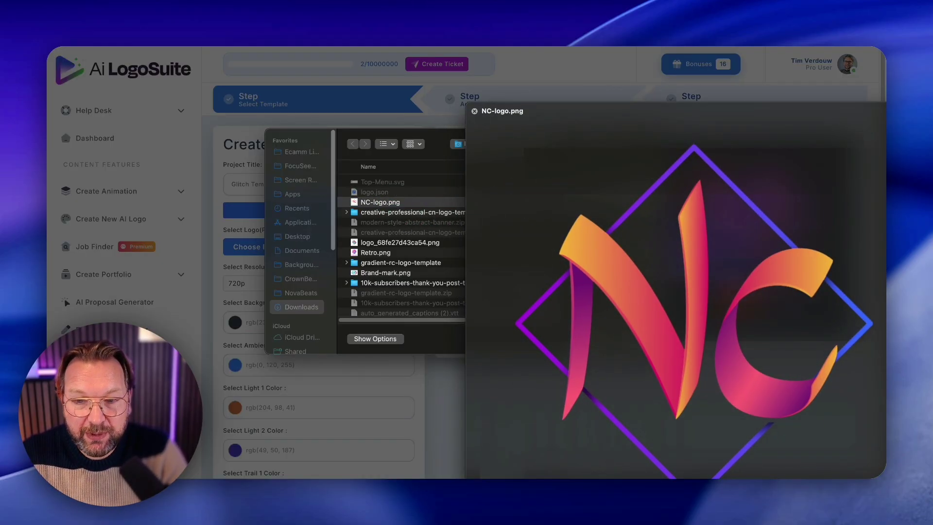
{"action": "left_click_drag", "start_coordinate": [884, 477], "coordinate": [713, 399]}
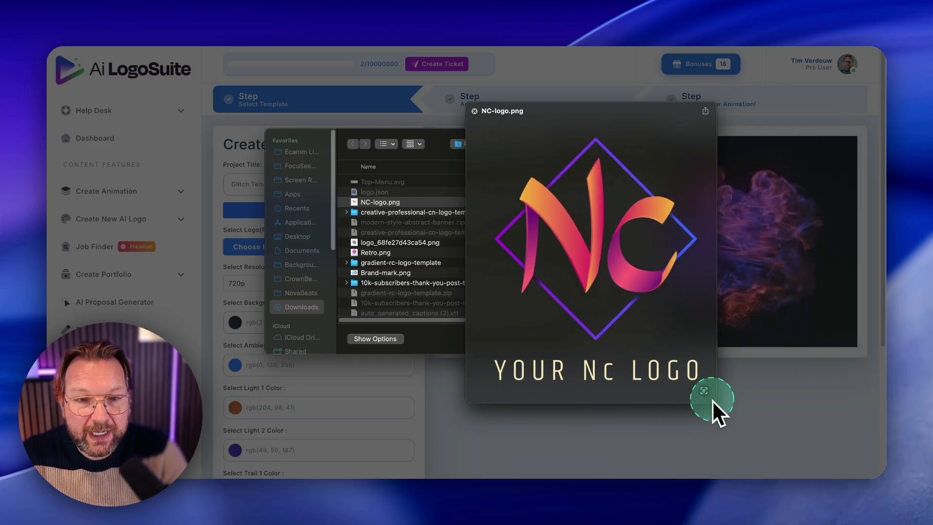
{"action": "left_click", "coordinate": [573, 379]}
{"action": "left_click", "coordinate": [639, 339]}
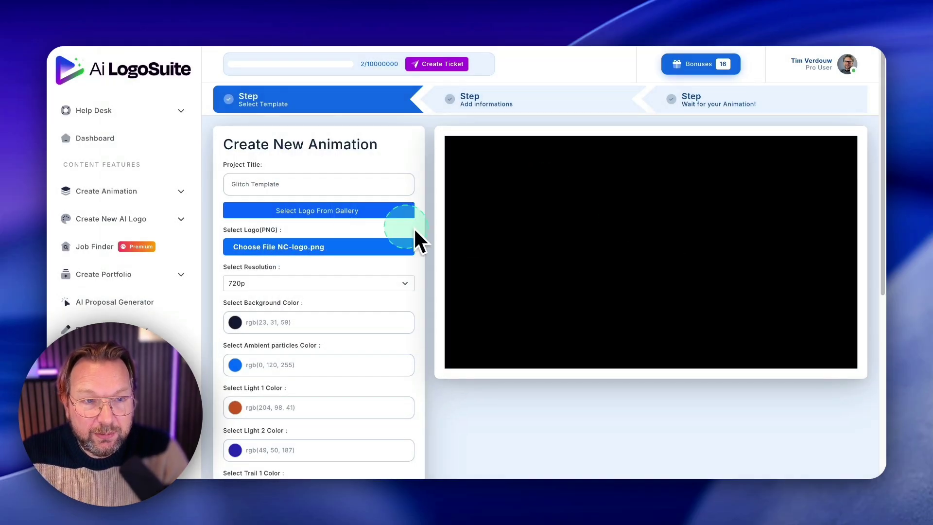
{"action": "left_click", "coordinate": [303, 209]}
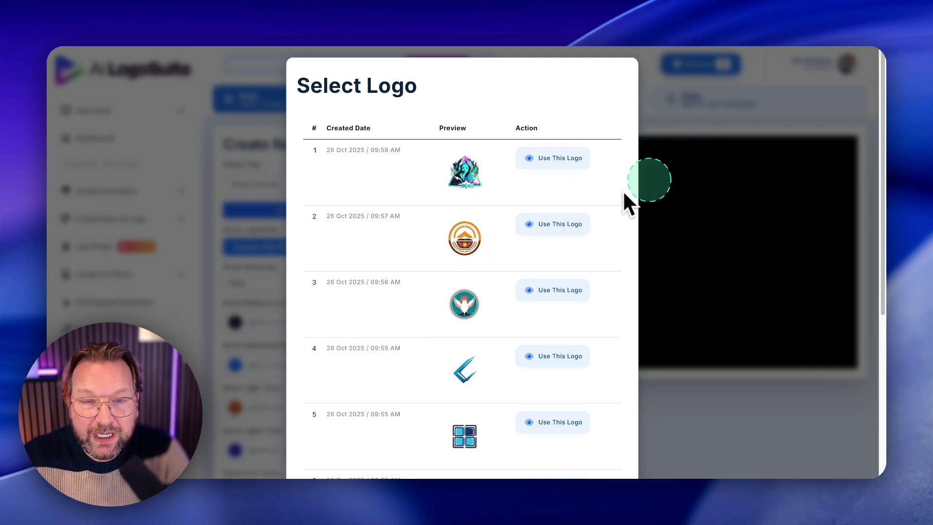
{"action": "left_click", "coordinate": [680, 172]}
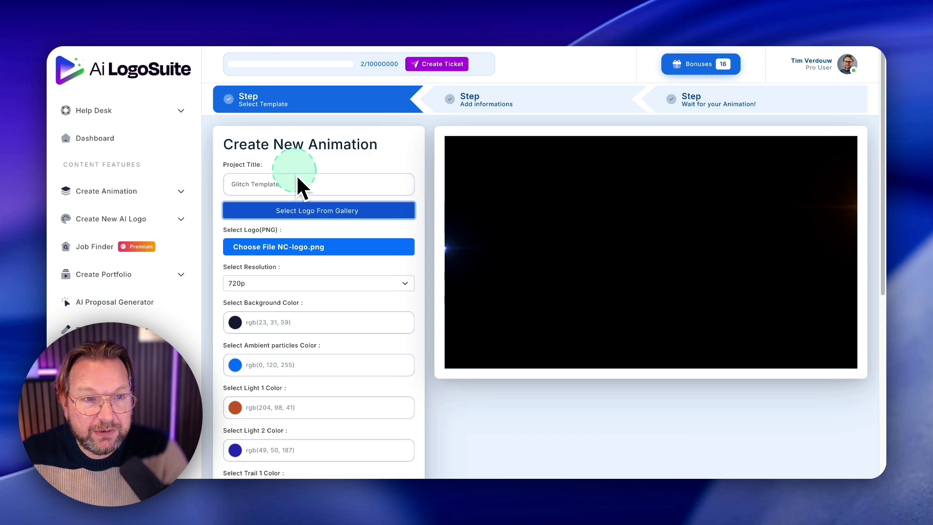
- Set the project title to NC, choose 720p, and pick the light, trail and flare colours
{"action": "left_click", "coordinate": [279, 183]}
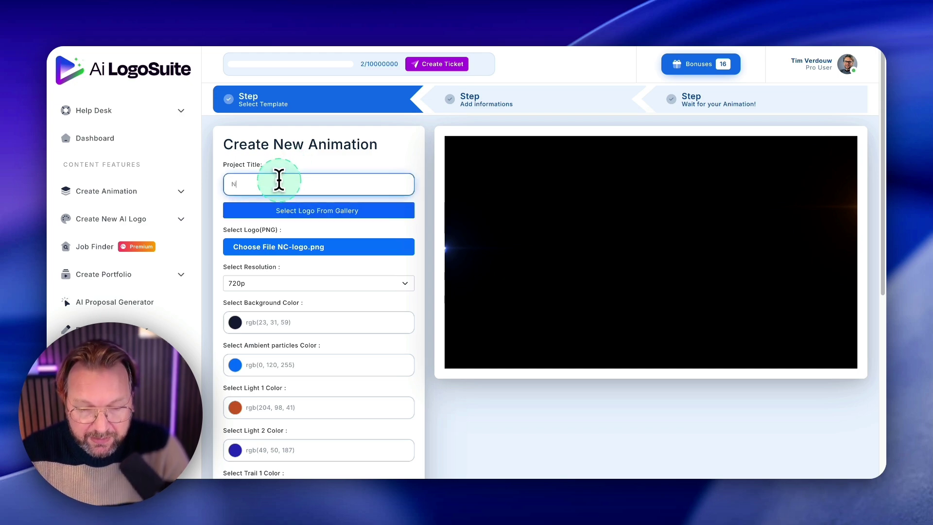
{"action": "scroll", "coordinate": [333, 257], "scroll_direction": "down", "scroll_amount": 1}
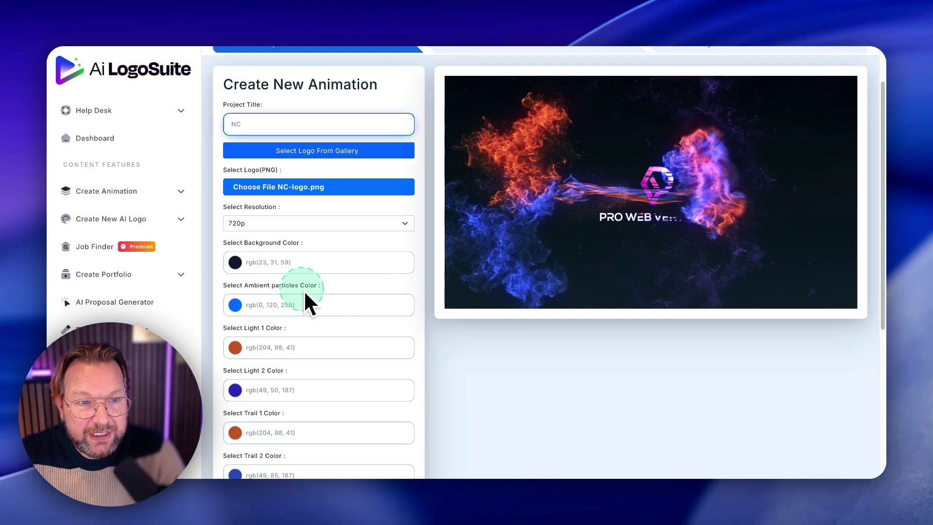
{"action": "scroll", "coordinate": [306, 282], "scroll_direction": "down", "scroll_amount": 2}
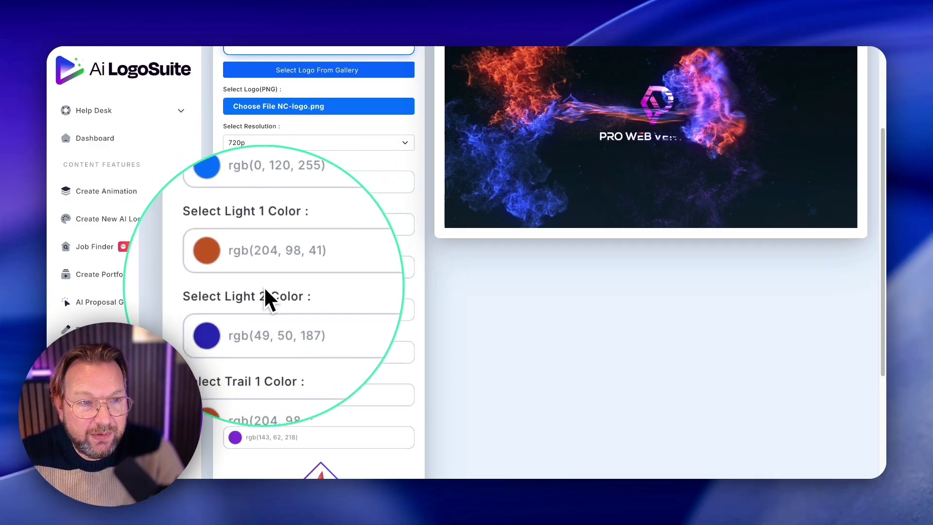
{"action": "scroll", "coordinate": [264, 287], "scroll_direction": "down", "scroll_amount": 3}
{"action": "scroll", "coordinate": [265, 291], "scroll_direction": "down", "scroll_amount": 2}
{"action": "left_click", "coordinate": [263, 286]}
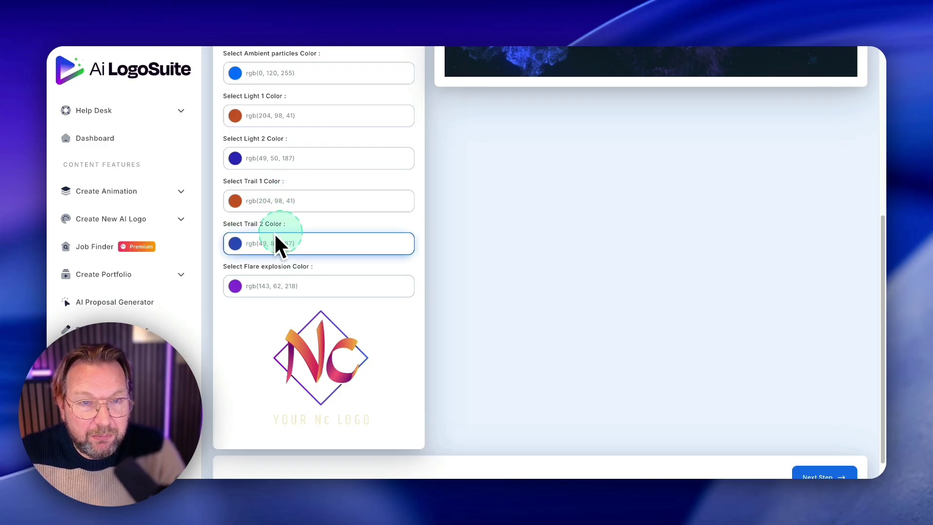
{"action": "scroll", "coordinate": [276, 245], "scroll_direction": "up", "scroll_amount": 10}
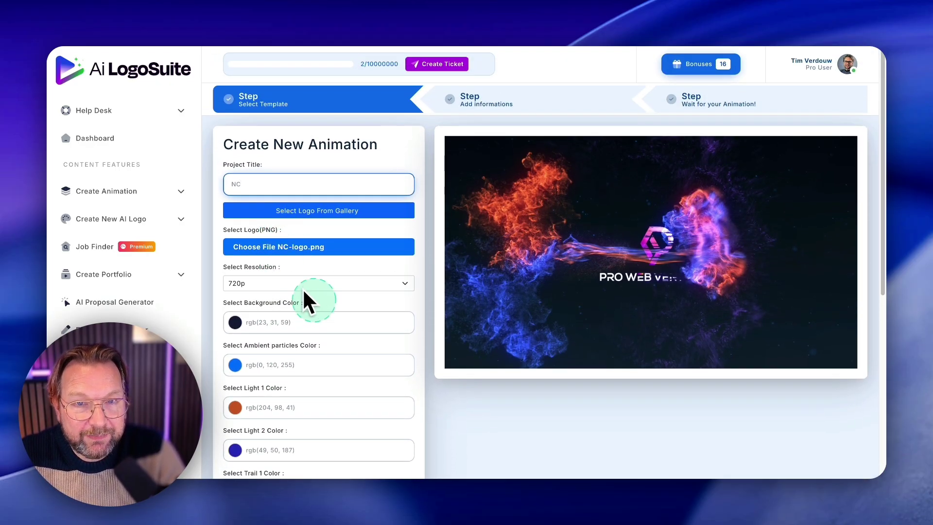
{"action": "scroll", "coordinate": [533, 346], "scroll_direction": "down", "scroll_amount": 10}
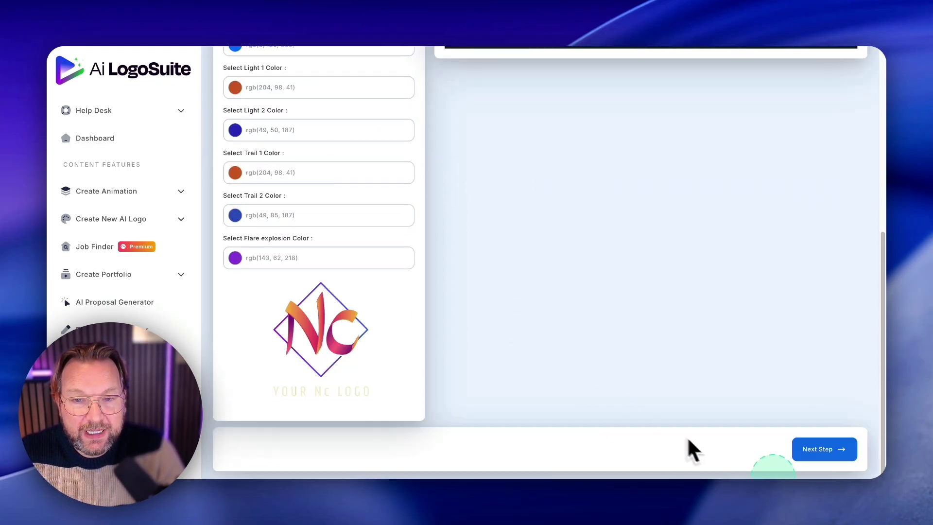
- Advance to the watermark, client and audio step and choose bgmusic9 as the soundtrack
{"action": "left_click", "coordinate": [815, 453]}
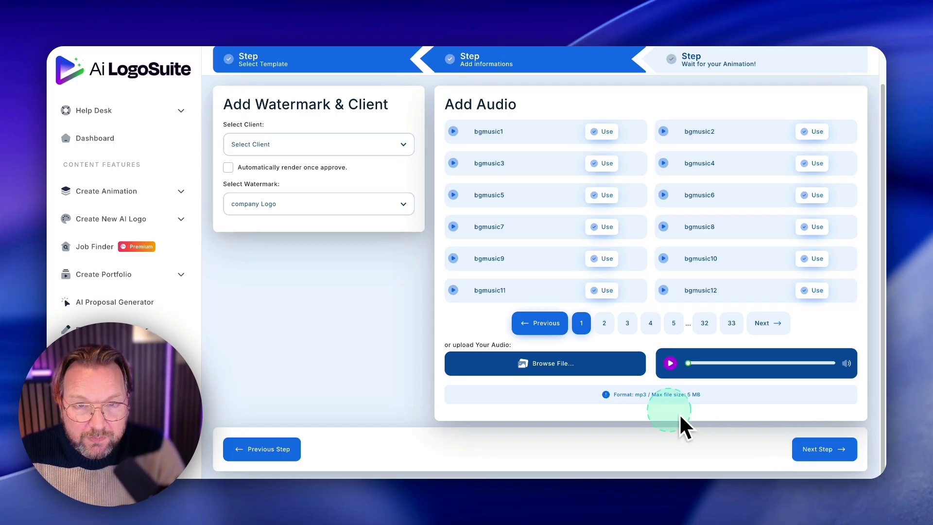
{"action": "left_click", "coordinate": [664, 100]}
{"action": "left_click", "coordinate": [607, 260]}
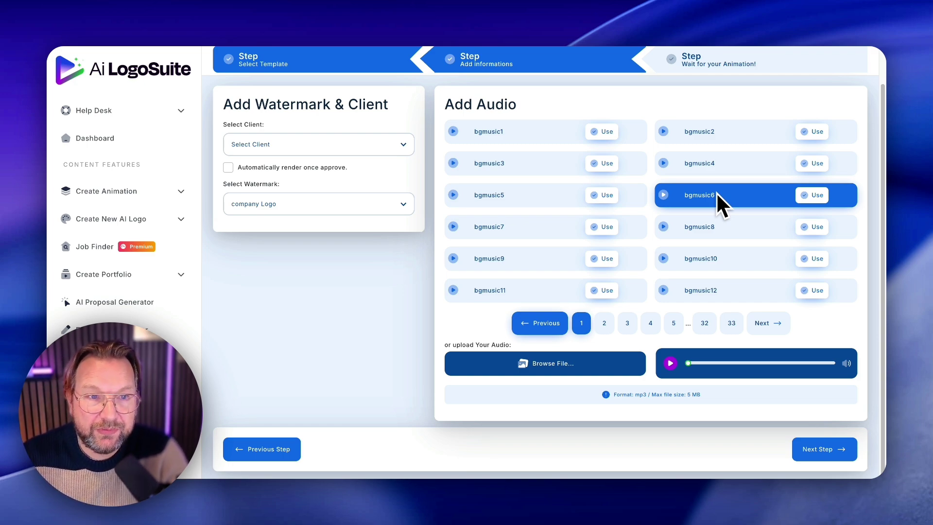
- Audition the bgmusic5 and bgmusic8 tracks, then try to proceed to the next step
{"action": "left_click", "coordinate": [453, 194]}
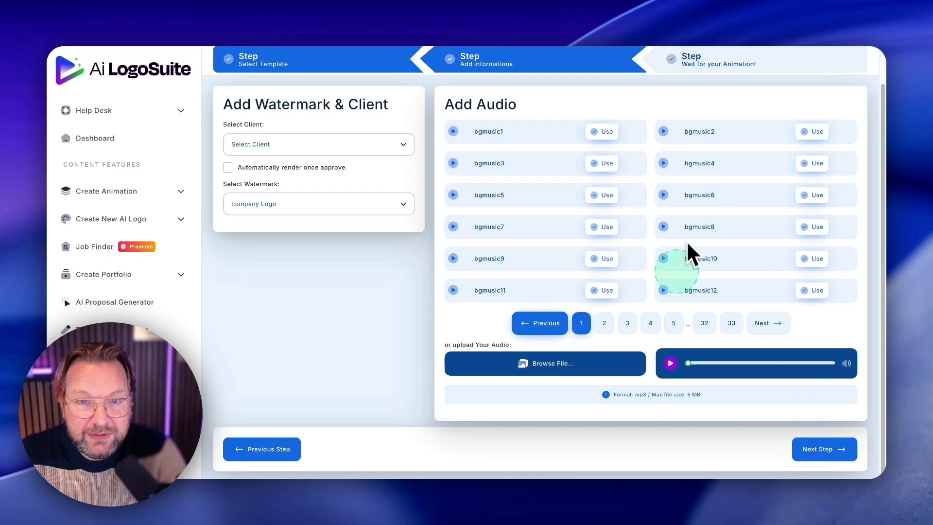
{"action": "left_click", "coordinate": [663, 227]}
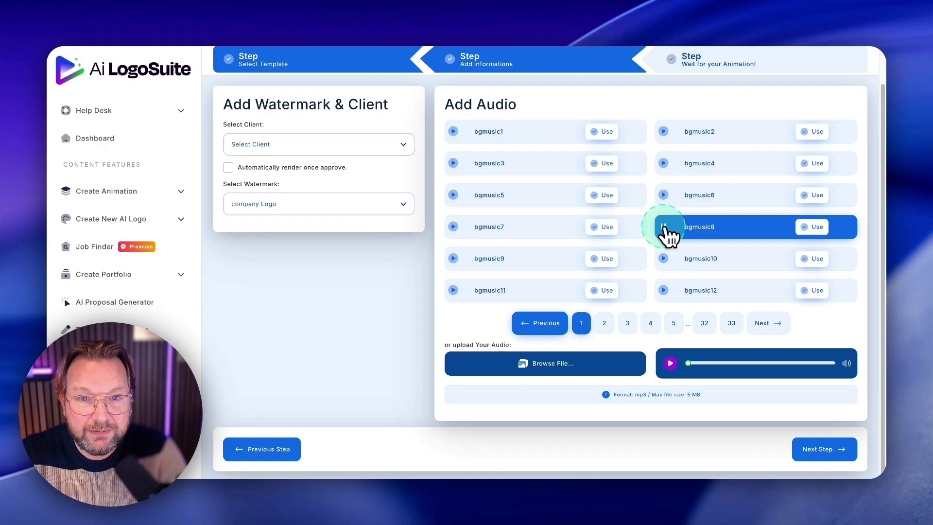
{"action": "left_click", "coordinate": [663, 227]}
{"action": "left_click", "coordinate": [826, 445]}
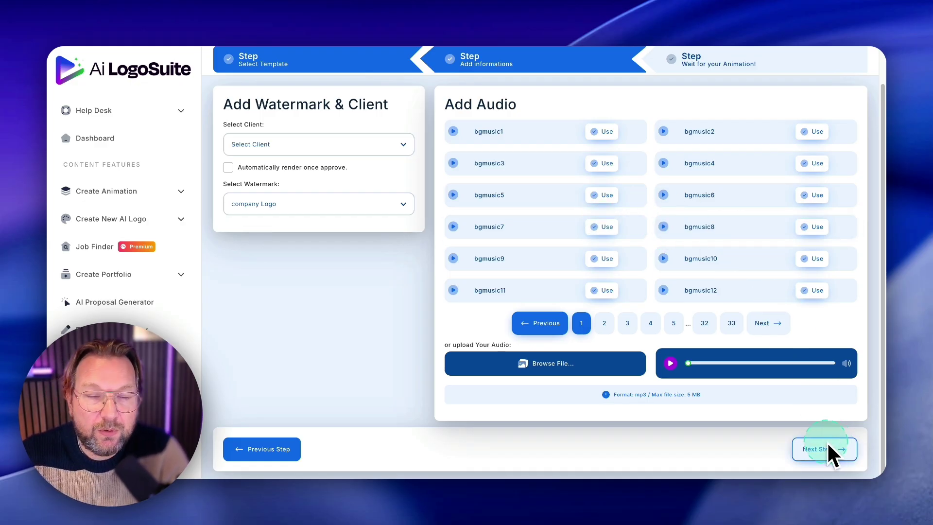
{"action": "left_click", "coordinate": [808, 450]}
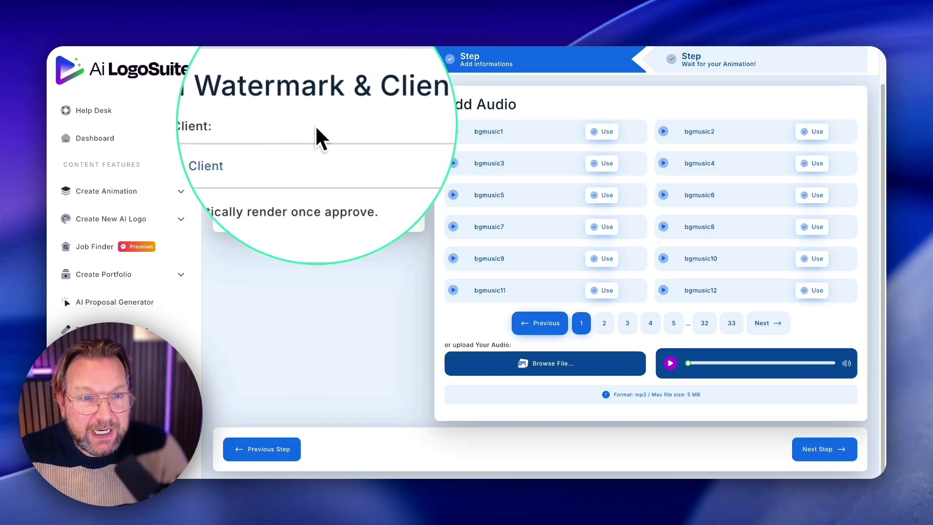
- Select the existing client and the company Logo watermark for the animation
{"action": "left_click", "coordinate": [274, 146]}
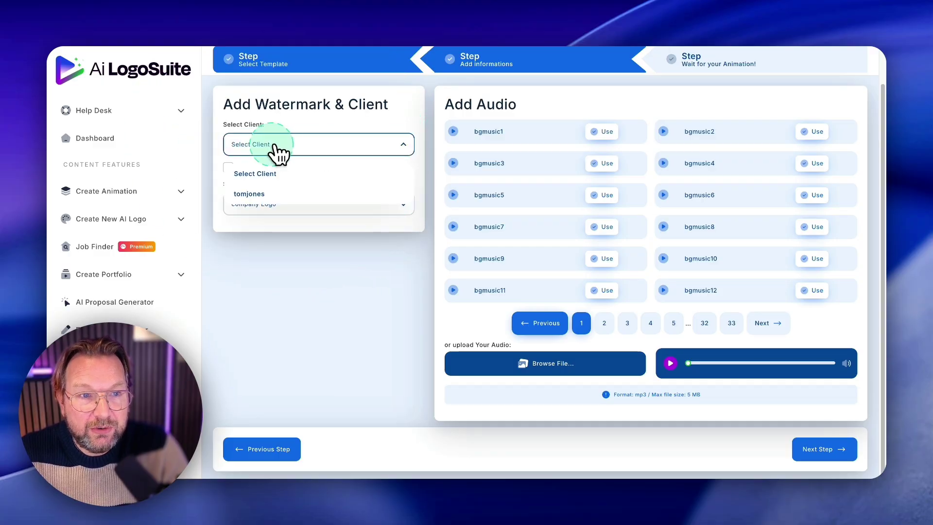
{"action": "left_click", "coordinate": [251, 196]}
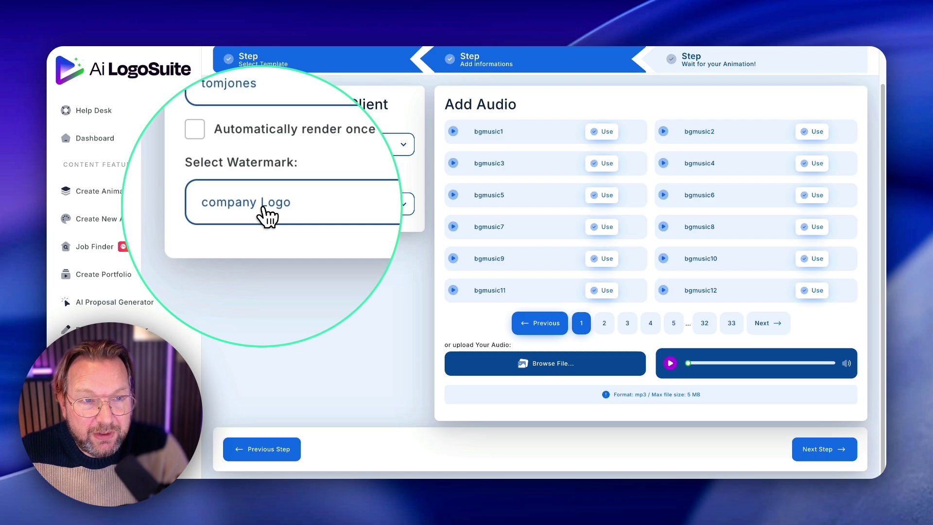
{"action": "left_click", "coordinate": [268, 214]}
{"action": "left_click", "coordinate": [266, 239]}
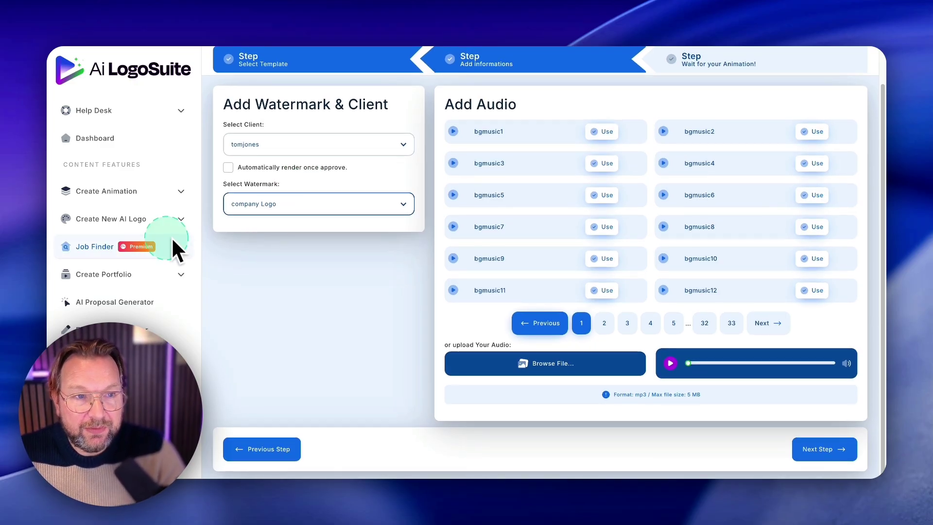
- Send the animation to rendering and dismiss the Successfully Queued confirmation
{"action": "scroll", "coordinate": [168, 240], "scroll_direction": "down", "scroll_amount": 3}
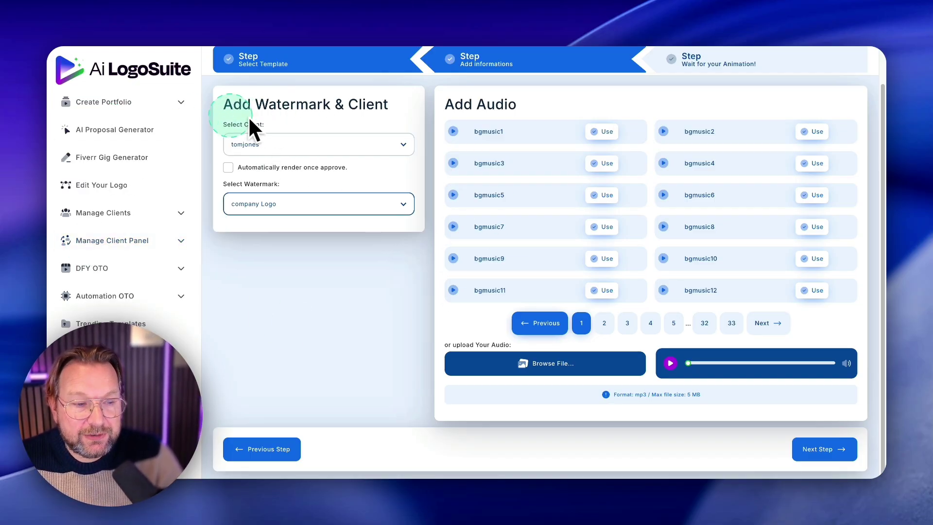
{"action": "mouse_move", "coordinate": [222, 101]}
{"action": "left_mouse_down"}
{"action": "mouse_move", "coordinate": [271, 183]}
{"action": "mouse_move", "coordinate": [397, 227]}
{"action": "left_mouse_up"}
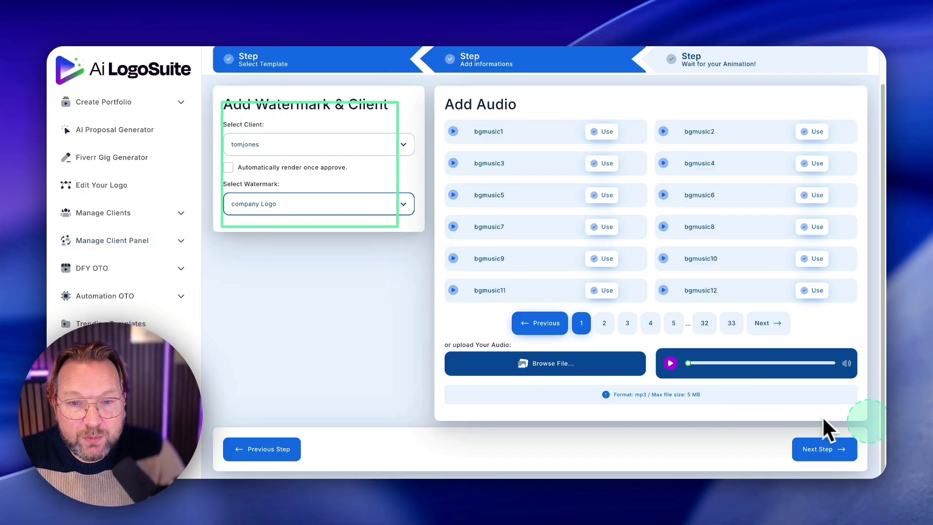
{"action": "left_click", "coordinate": [822, 450]}
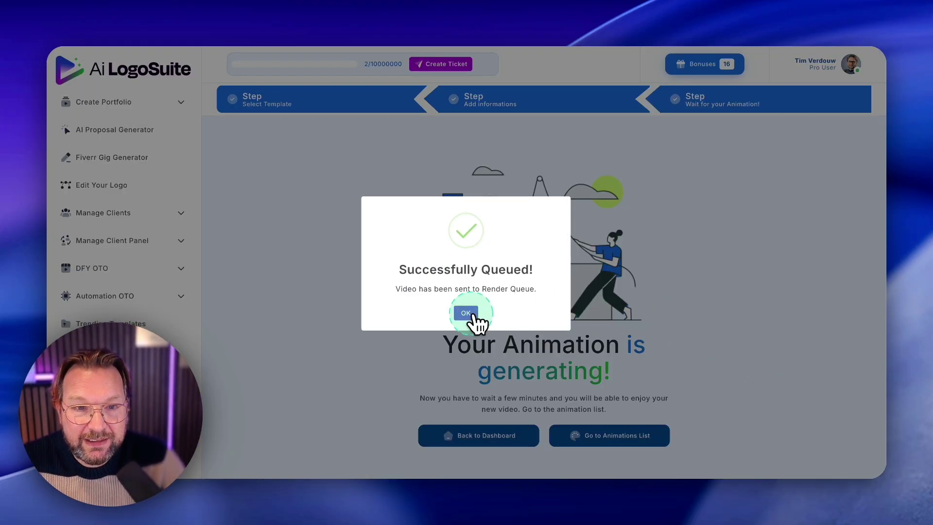
{"action": "left_click", "coordinate": [467, 313]}
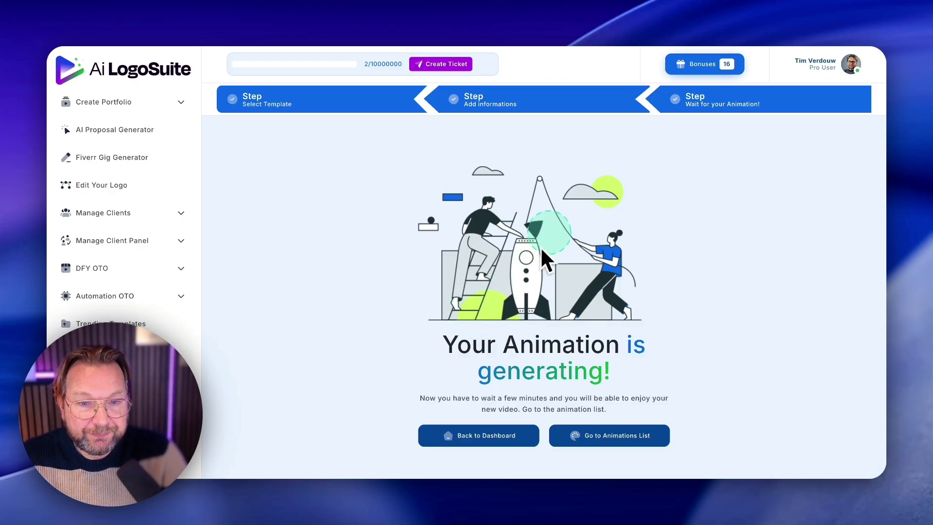
- Open the Animation List with NC #102 rendering, then view the test1 #89 row
{"action": "left_click", "coordinate": [618, 437]}
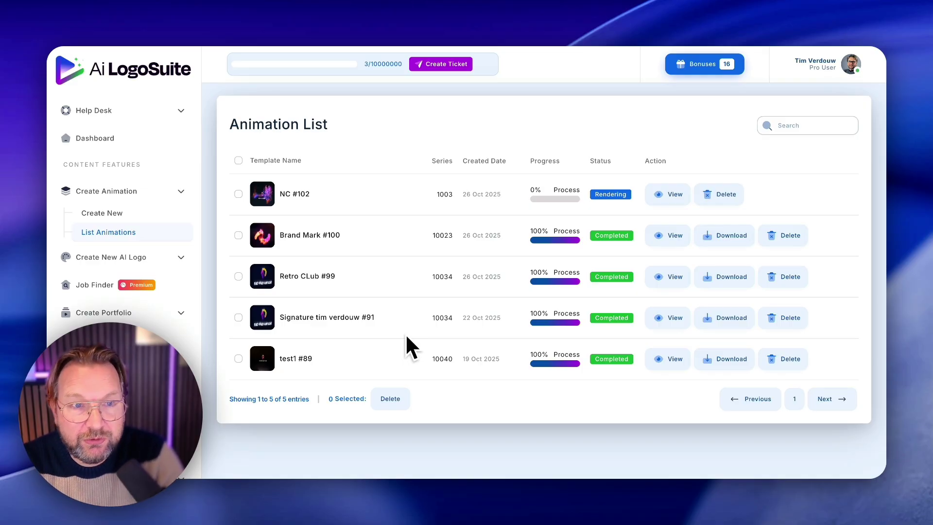
{"action": "left_click", "coordinate": [527, 163]}
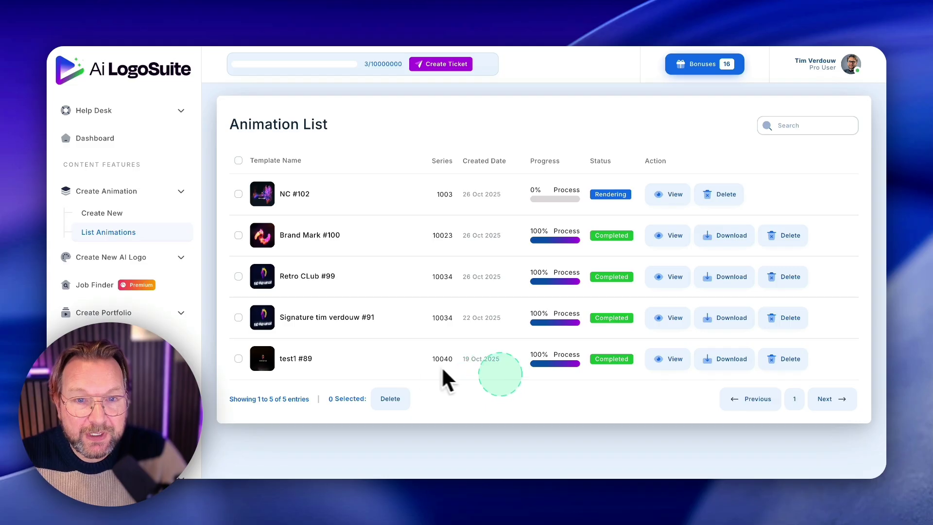
- Play and close the previews of test1 #89, the signature animation and Retro CLub #99
{"action": "left_click", "coordinate": [666, 359]}
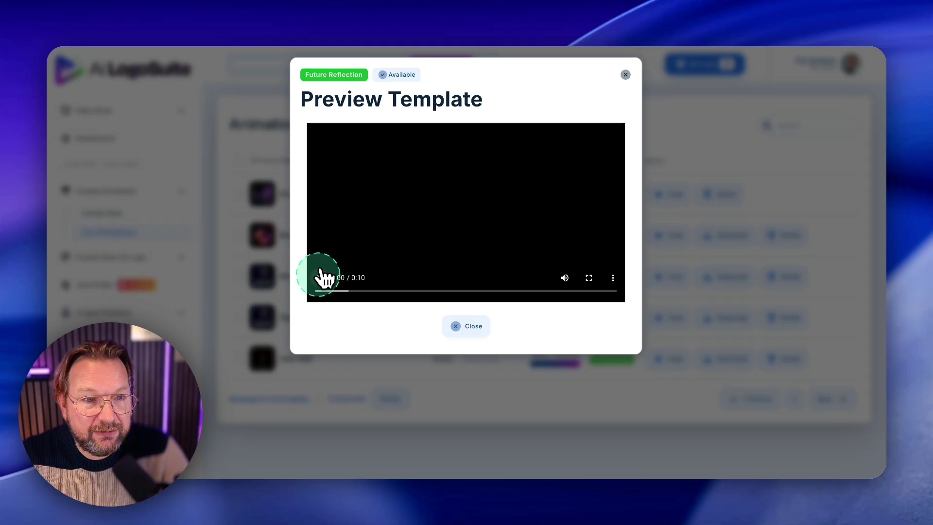
{"action": "left_click", "coordinate": [320, 272]}
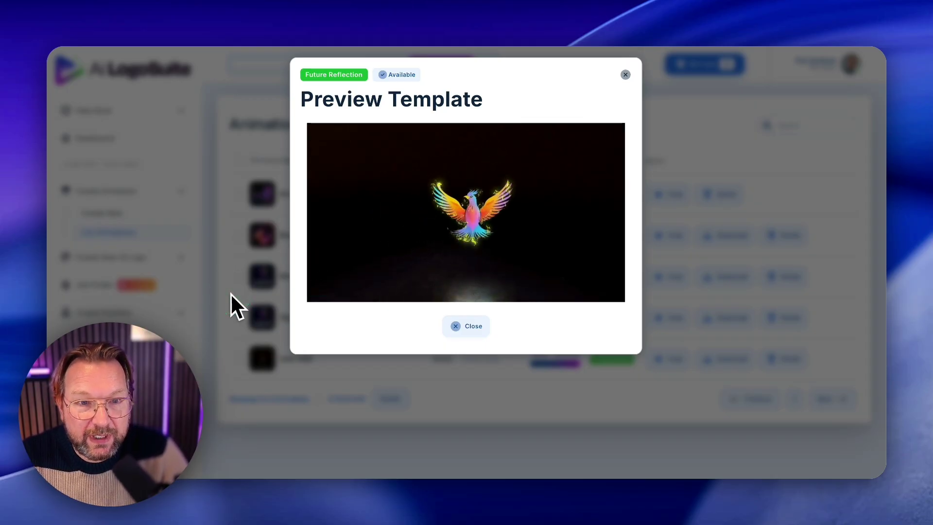
{"action": "left_click", "coordinate": [317, 277]}
{"action": "left_click", "coordinate": [626, 74]}
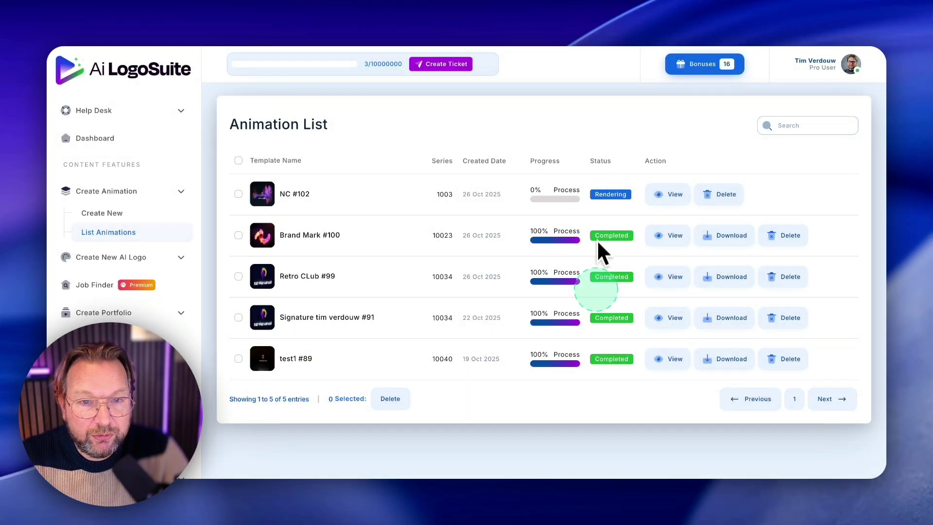
{"action": "left_click", "coordinate": [668, 319]}
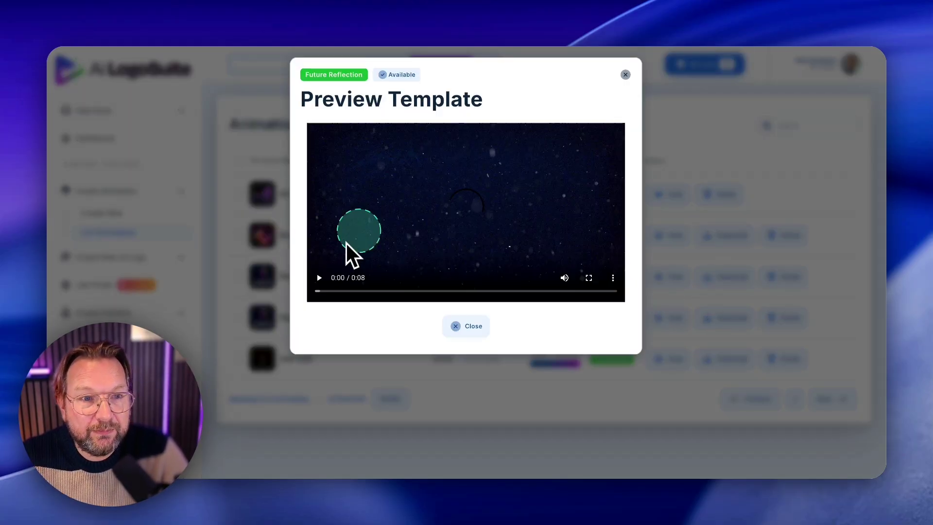
{"action": "left_click", "coordinate": [319, 277]}
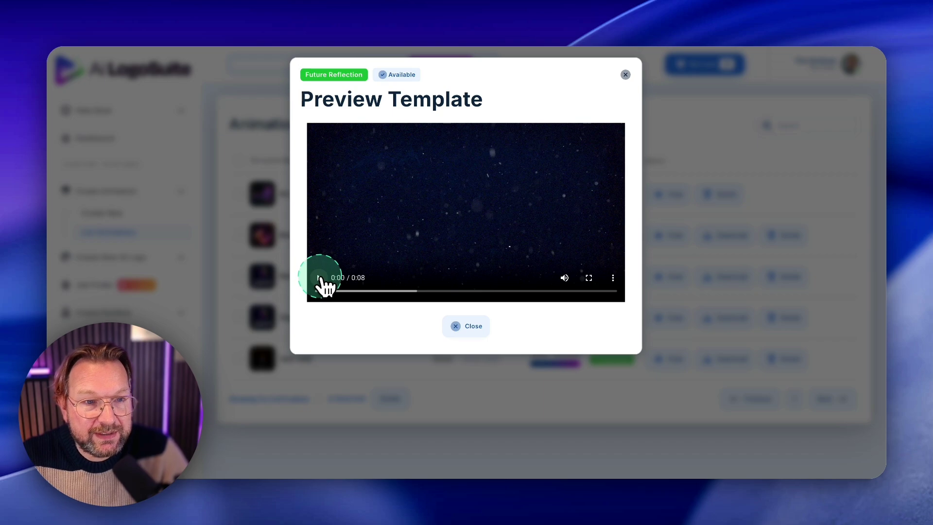
{"action": "left_click", "coordinate": [224, 348]}
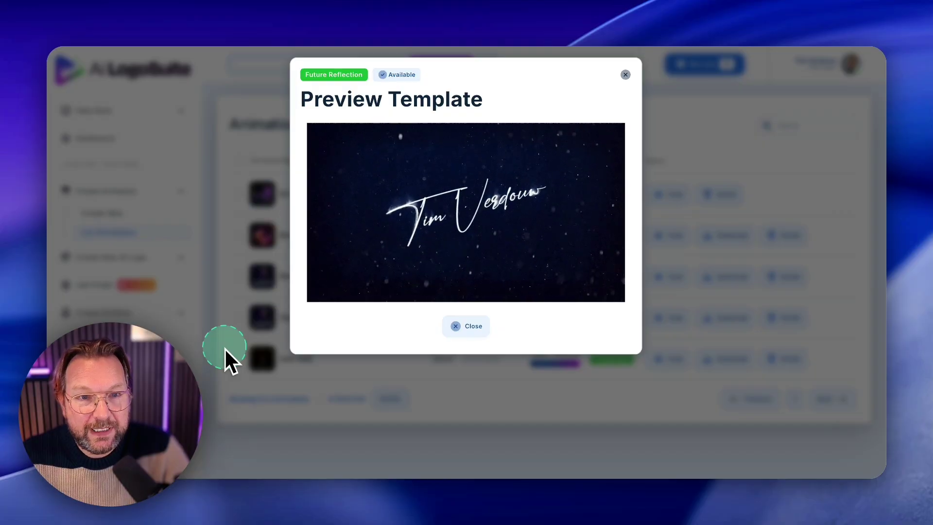
{"action": "left_click", "coordinate": [625, 75]}
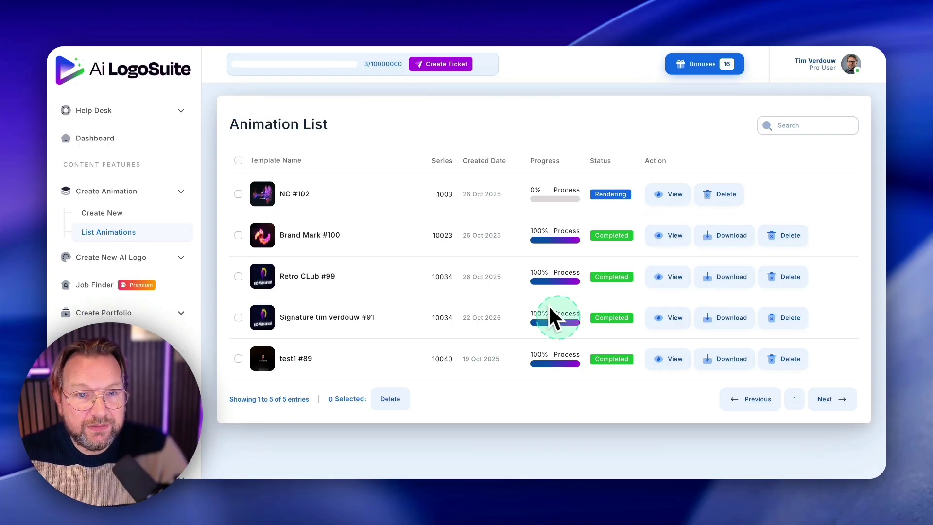
{"action": "left_click", "coordinate": [668, 277]}
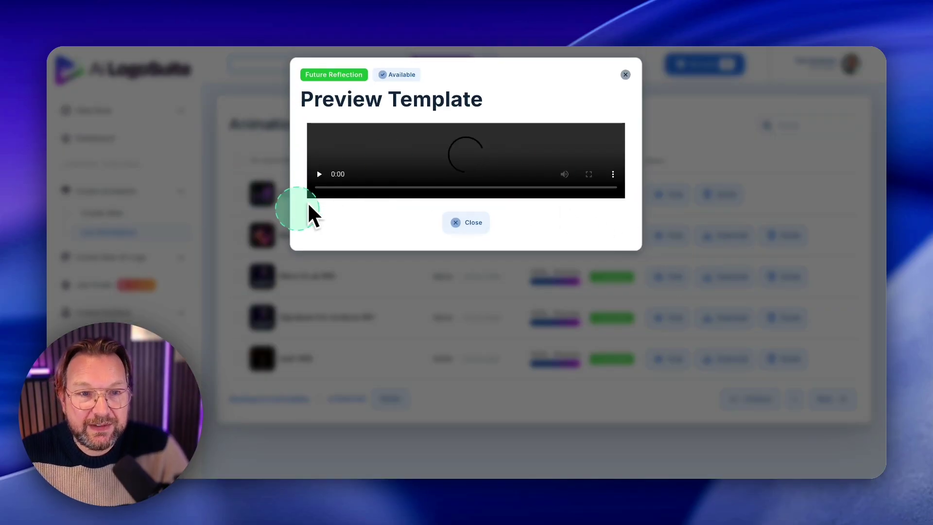
{"action": "left_click", "coordinate": [318, 278]}
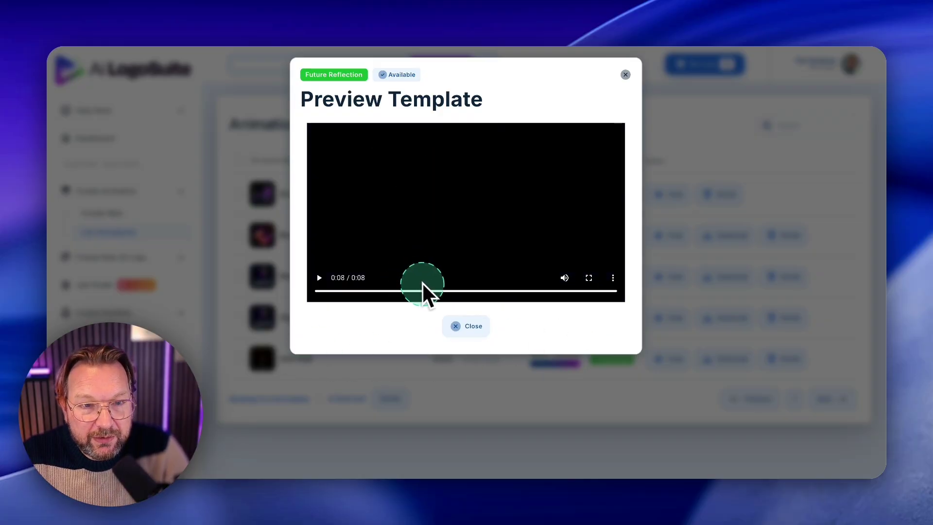
{"action": "left_click", "coordinate": [626, 74]}
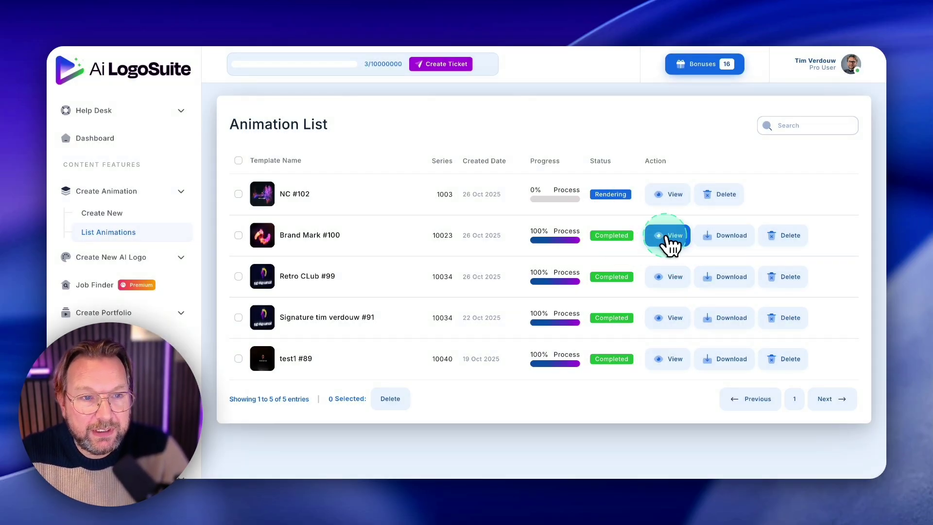
- Play Brand Mark #100's finalVideo100.mp4 in QuickTime to the end, then return to Chrome
{"action": "left_click", "coordinate": [669, 238]}
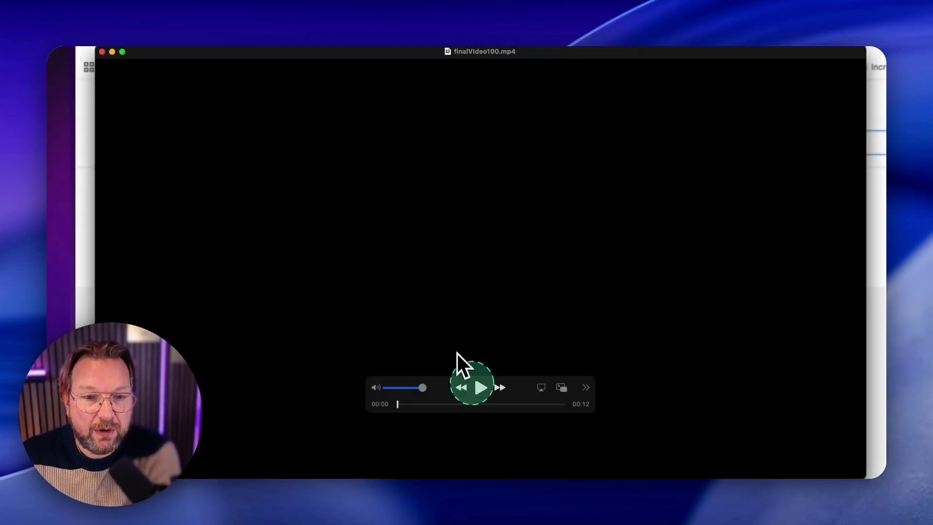
{"action": "left_click", "coordinate": [480, 390]}
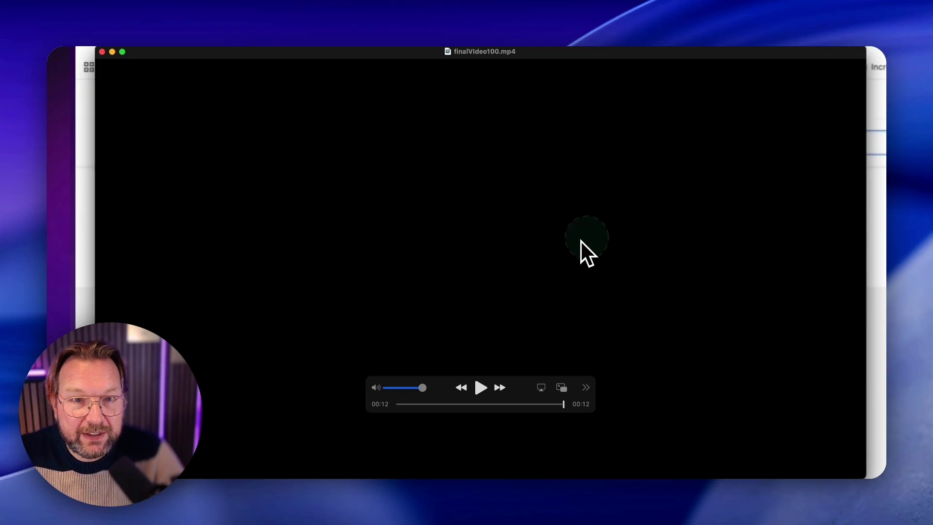
{"action": "key", "text": "super+Tab"}
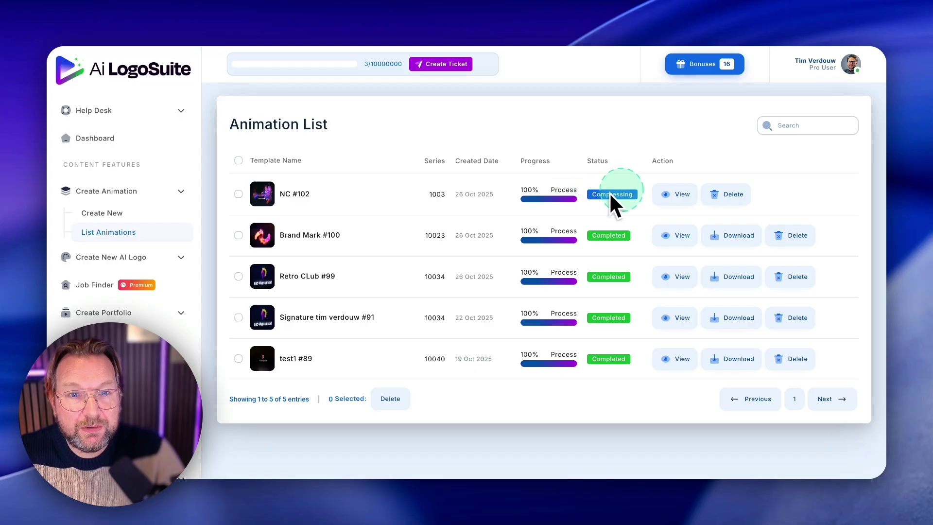
- Dismiss the Render Isn't Complete notice for NC #102, then open it once Completed
{"action": "left_click", "coordinate": [673, 196]}
{"action": "left_click", "coordinate": [468, 309]}
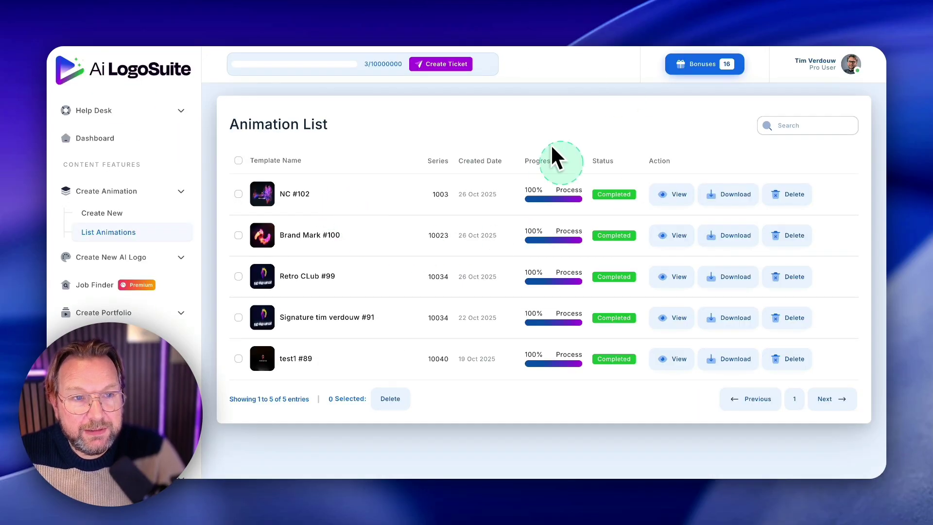
{"action": "left_click", "coordinate": [672, 195]}
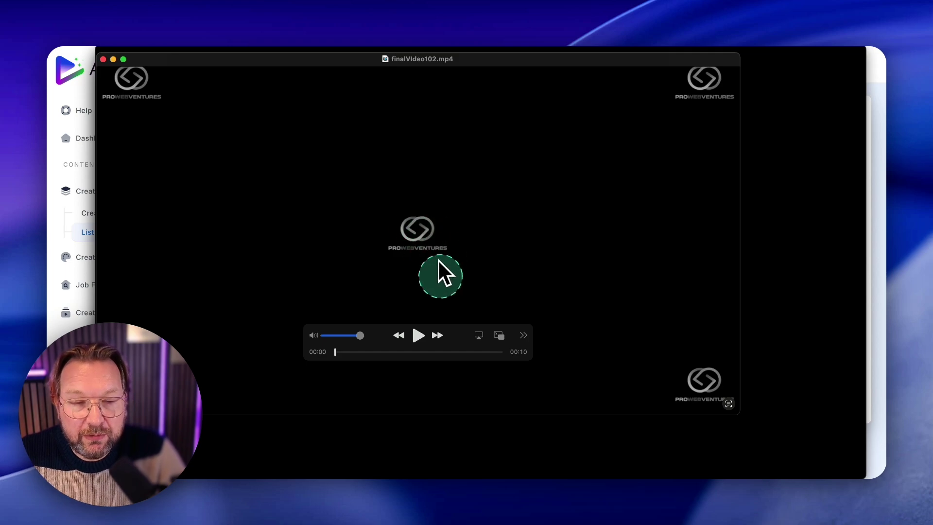
- Play the NC #102 video in QuickTime, pause at 00:08, and close the player
{"action": "left_click", "coordinate": [418, 336]}
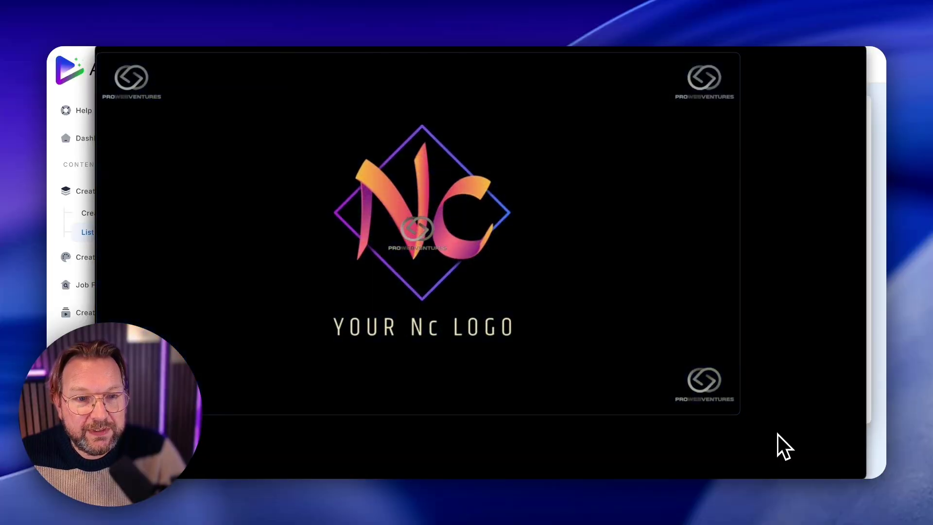
{"action": "left_click", "coordinate": [720, 342]}
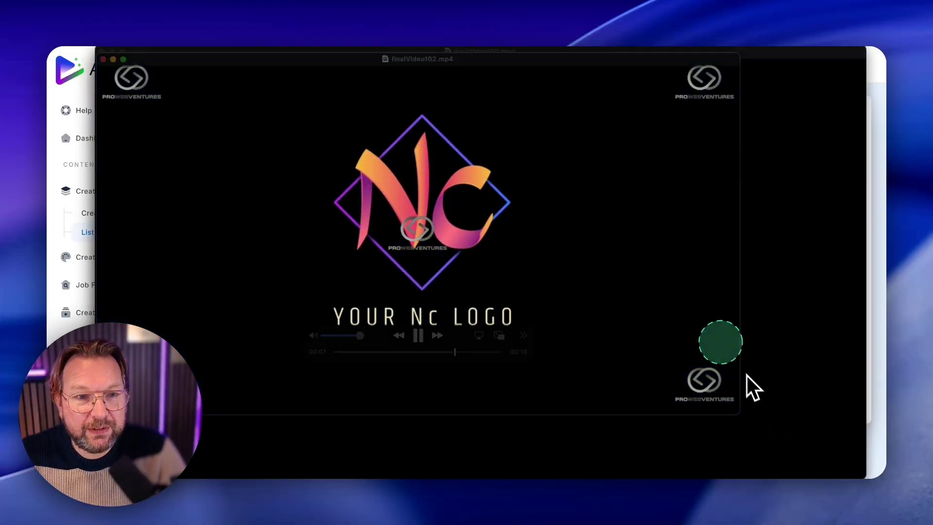
{"action": "left_click", "coordinate": [421, 339]}
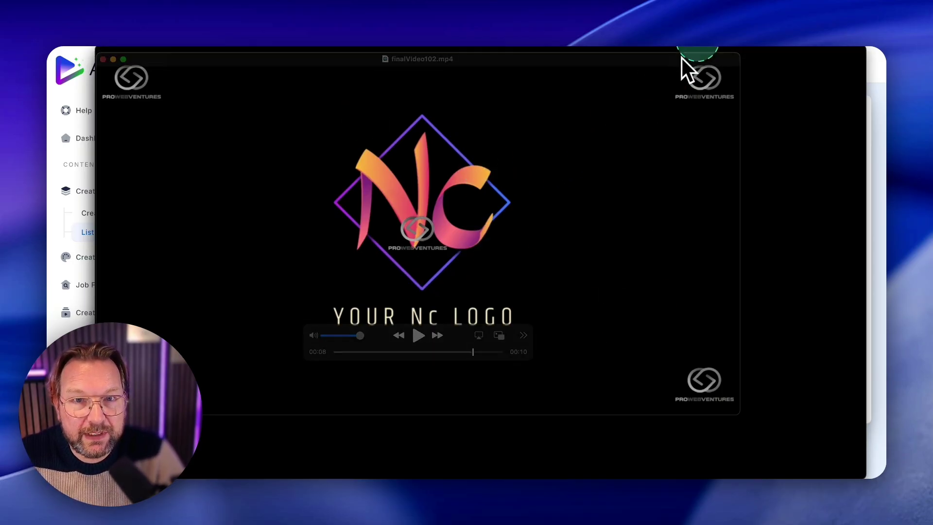
{"action": "key", "text": "Escape"}
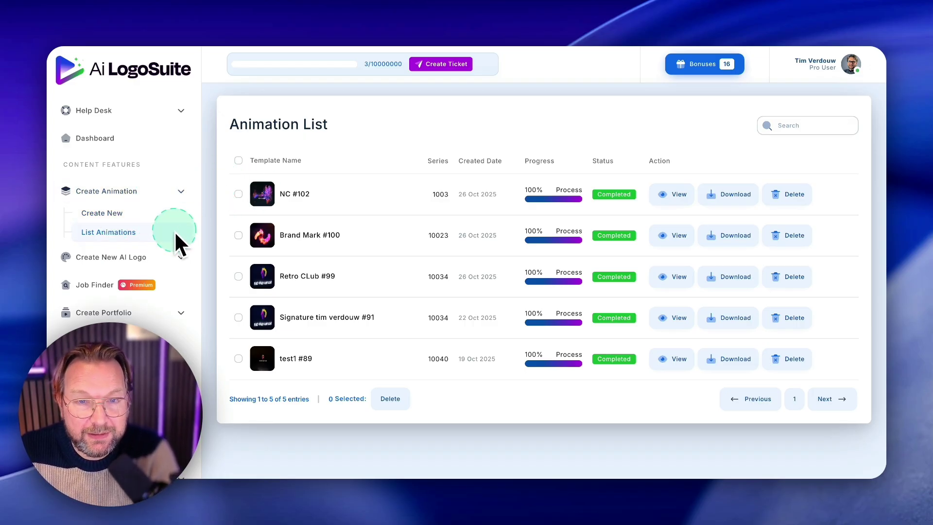
- Open Create Logo and paste the example prompt 'Logo Of Phoenix' into the prompt field
{"action": "left_click", "coordinate": [185, 261]}
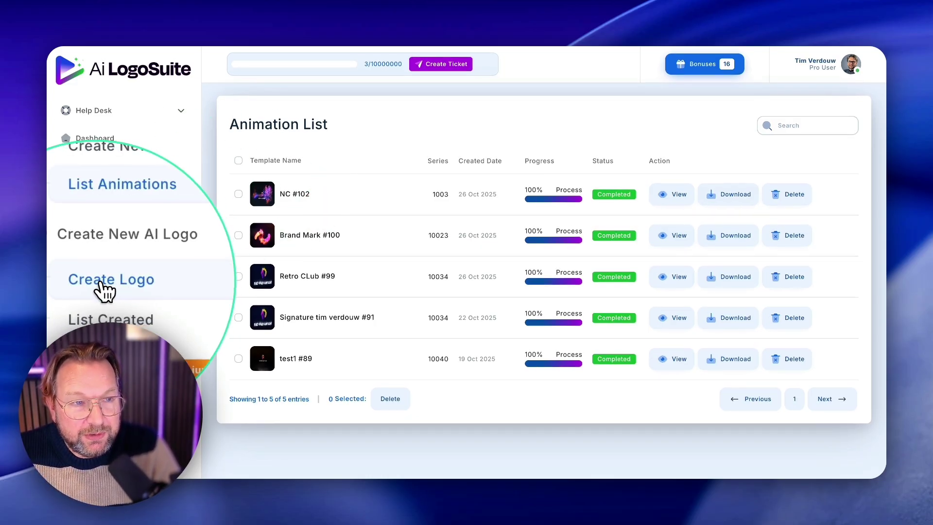
{"action": "left_click", "coordinate": [139, 292]}
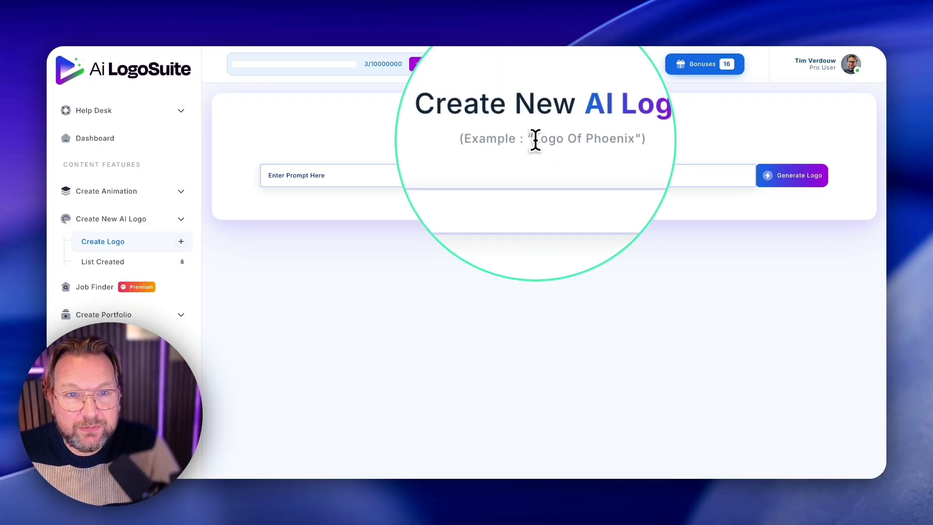
{"action": "left_click_drag", "start_coordinate": [536, 139], "coordinate": [585, 139]}
{"action": "key", "text": "super+c"}
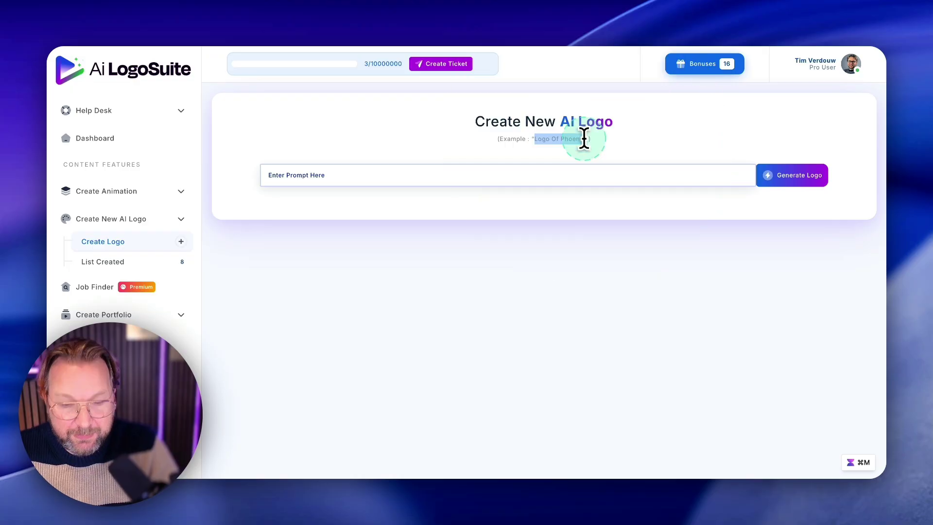
{"action": "left_click", "coordinate": [404, 184]}
{"action": "key", "text": "super+v"}
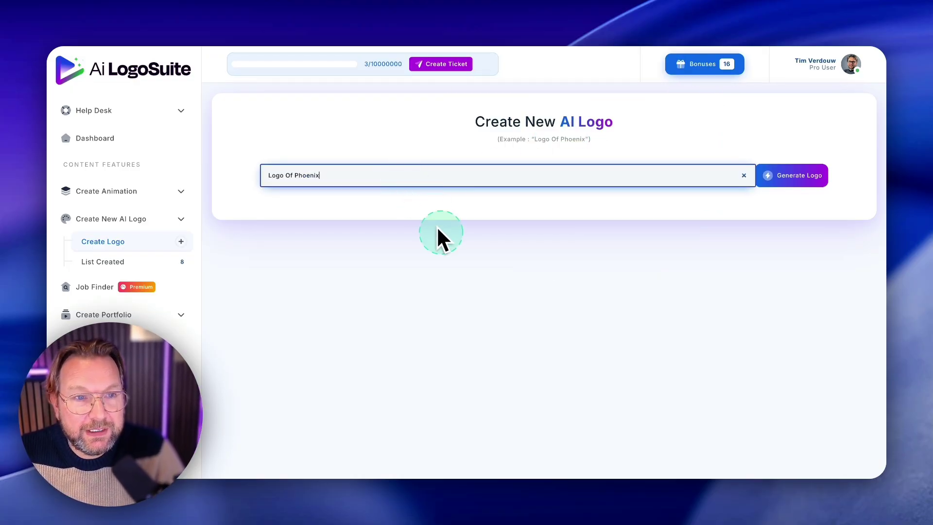
- Generate three logo designs from the 'Logo Of Phoenix' prompt
{"action": "left_click", "coordinate": [778, 176]}
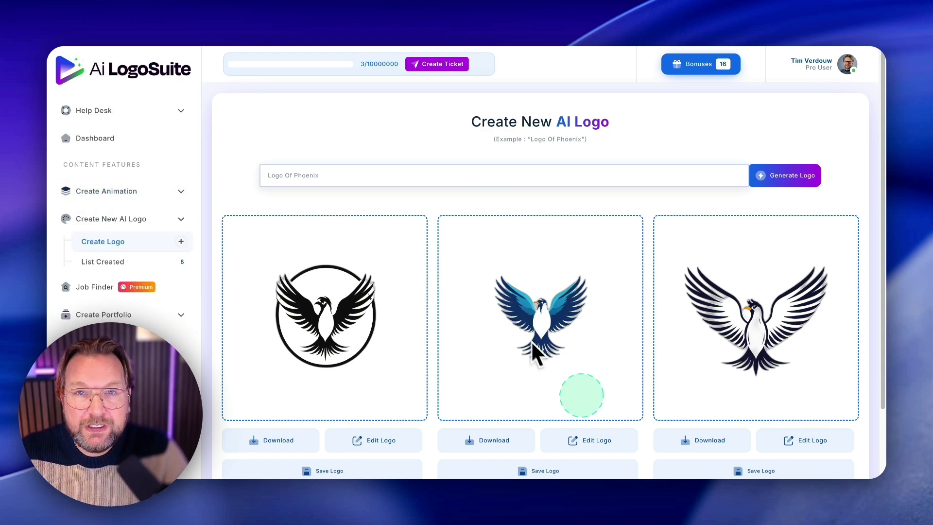
{"action": "scroll", "coordinate": [482, 323], "scroll_direction": "down", "scroll_amount": 1}
{"action": "scroll", "coordinate": [484, 330], "scroll_direction": "down", "scroll_amount": 2}
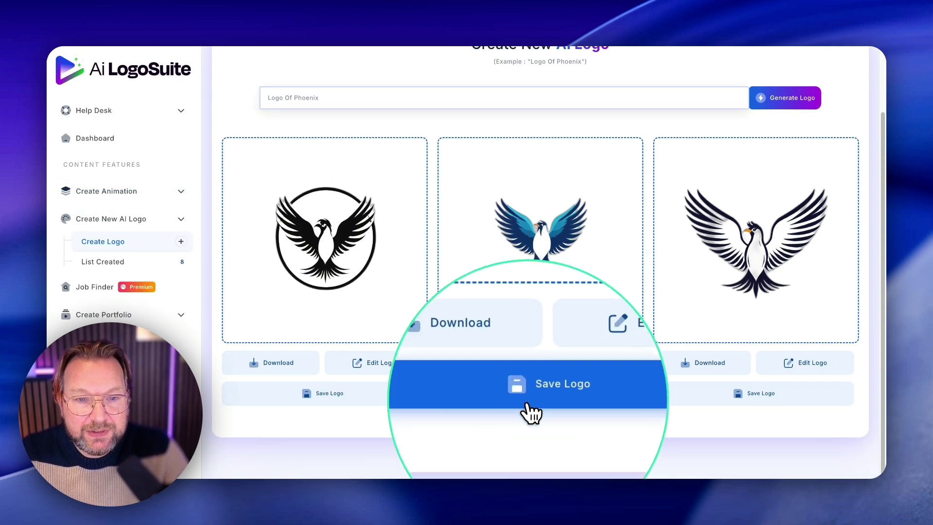
- Save the blue middle phoenix logo and open it in the logo editor
{"action": "left_click", "coordinate": [524, 396]}
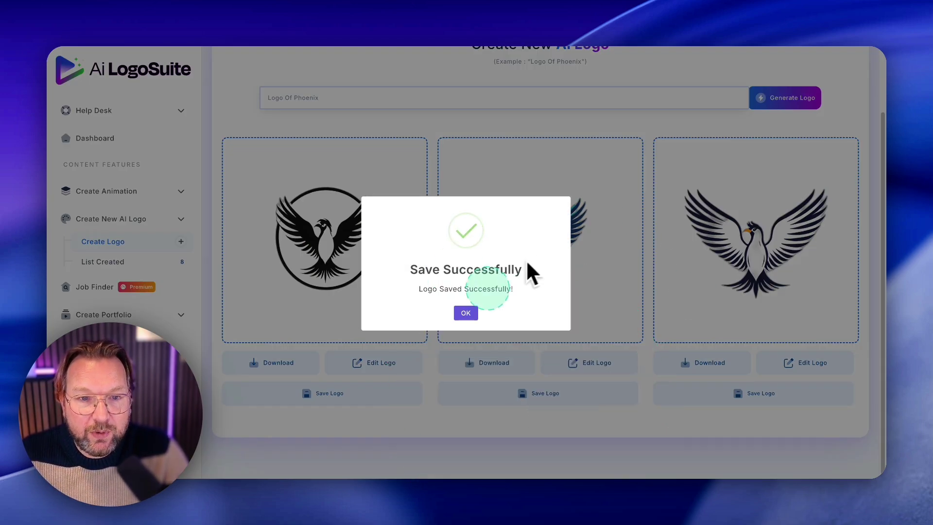
{"action": "left_click", "coordinate": [466, 311]}
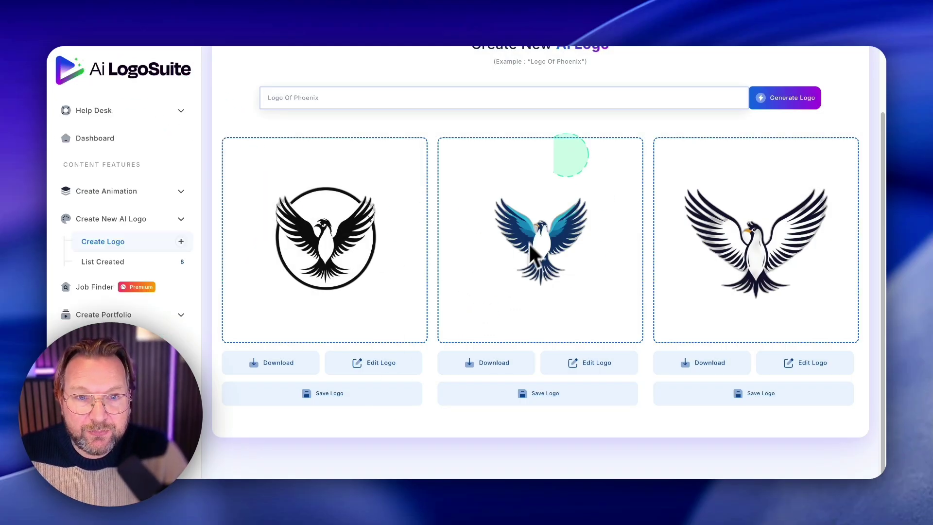
{"action": "left_click", "coordinate": [518, 278]}
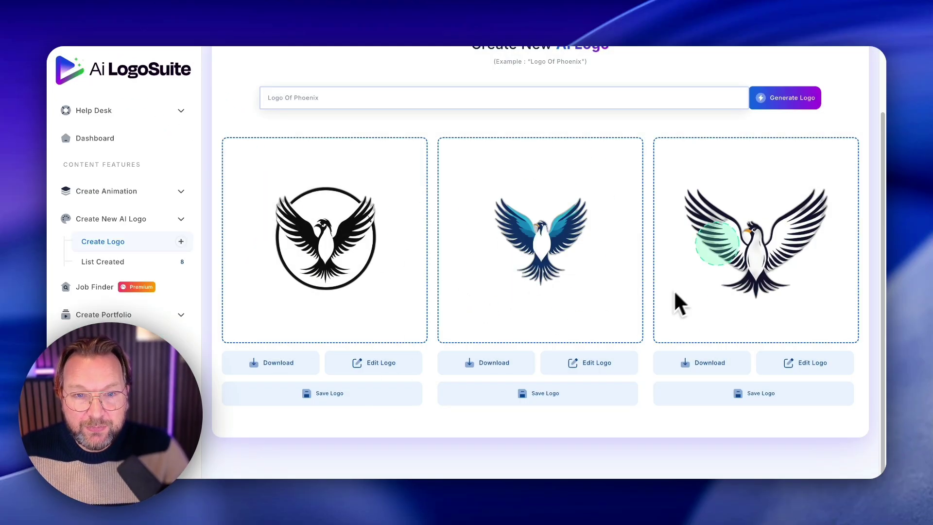
{"action": "left_click", "coordinate": [594, 363]}
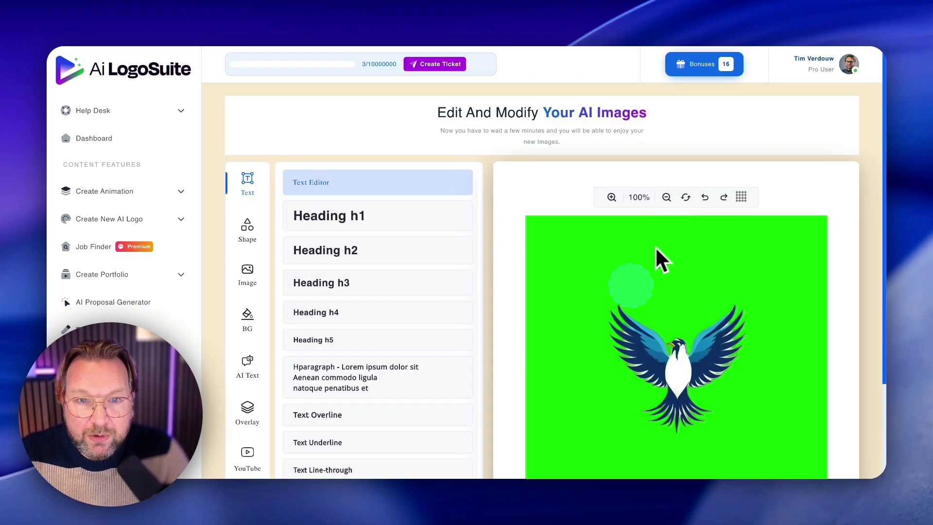
- Add the cyan curved abstract shape and move it to the logo's top-right corner
{"action": "left_click", "coordinate": [865, 310]}
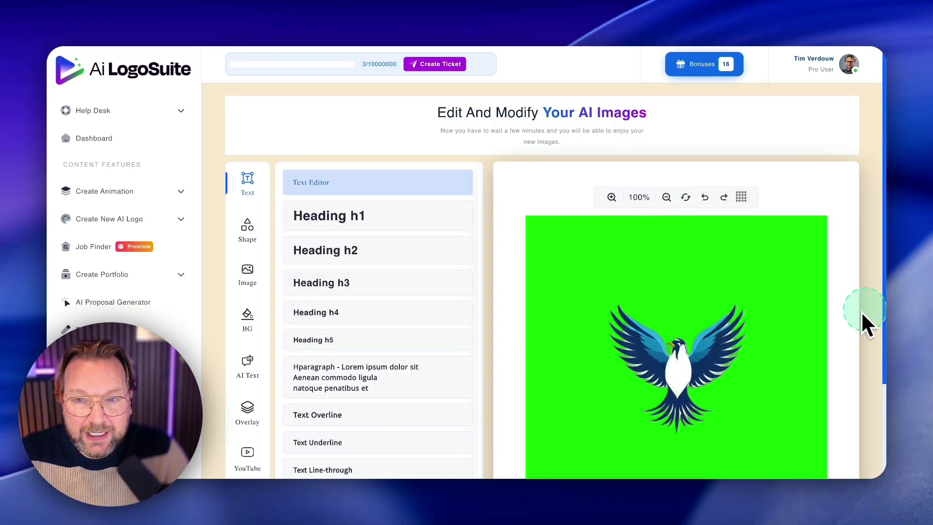
{"action": "scroll", "coordinate": [865, 310], "scroll_direction": "down", "scroll_amount": 2}
{"action": "scroll", "coordinate": [366, 188], "scroll_direction": "down", "scroll_amount": 2}
{"action": "scroll", "coordinate": [366, 188], "scroll_direction": "up", "scroll_amount": 1}
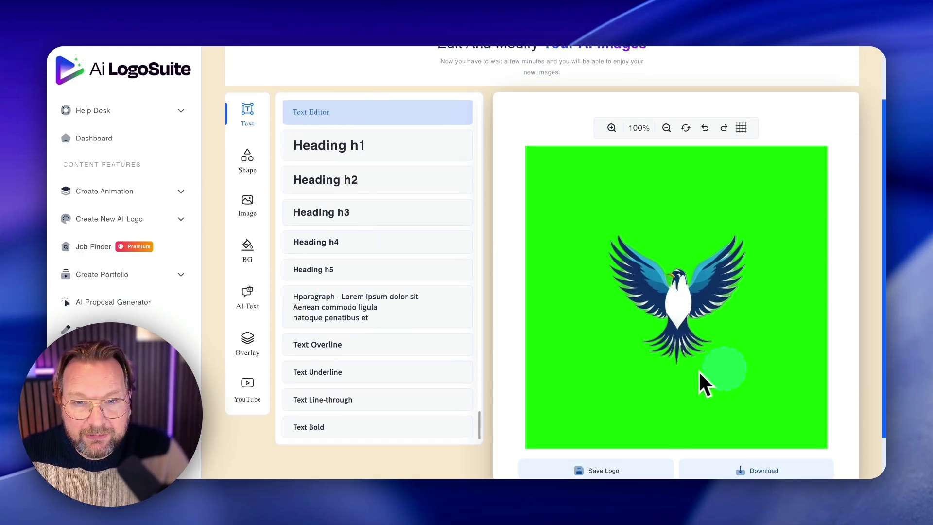
{"action": "left_click", "coordinate": [256, 165]}
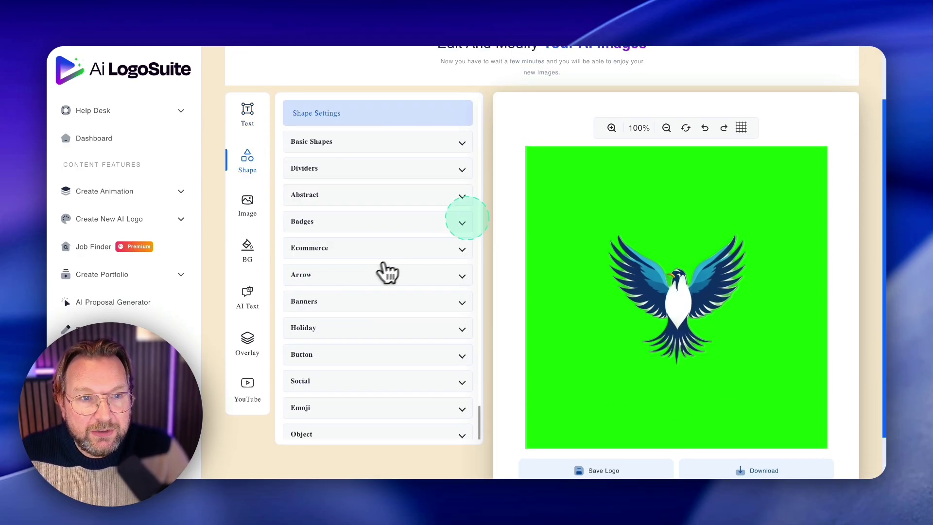
{"action": "left_click", "coordinate": [461, 142]}
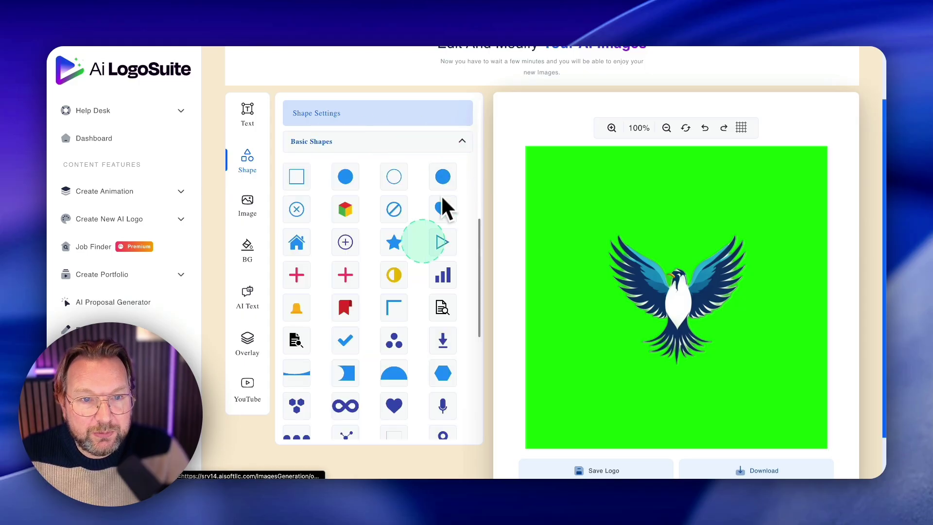
{"action": "scroll", "coordinate": [427, 254], "scroll_direction": "down", "scroll_amount": 6}
{"action": "scroll", "coordinate": [424, 248], "scroll_direction": "down", "scroll_amount": 4}
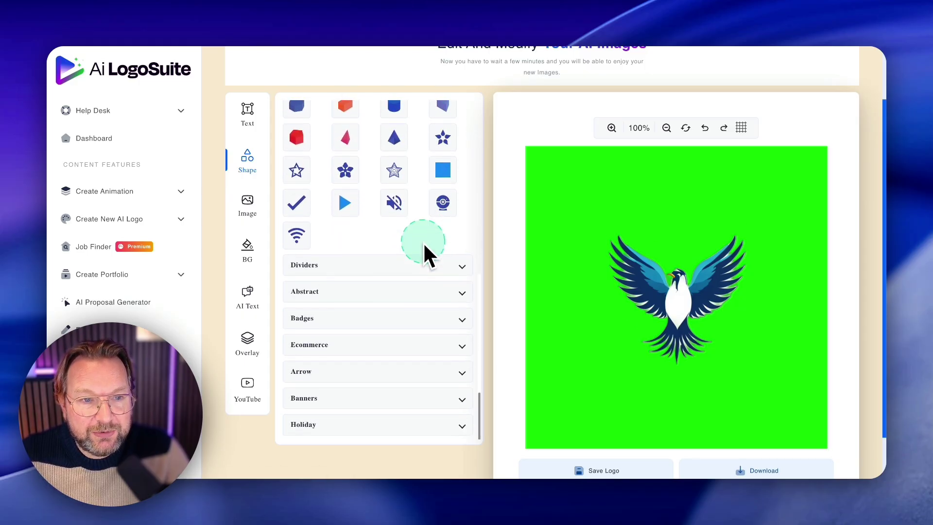
{"action": "scroll", "coordinate": [367, 246], "scroll_direction": "down", "scroll_amount": 1}
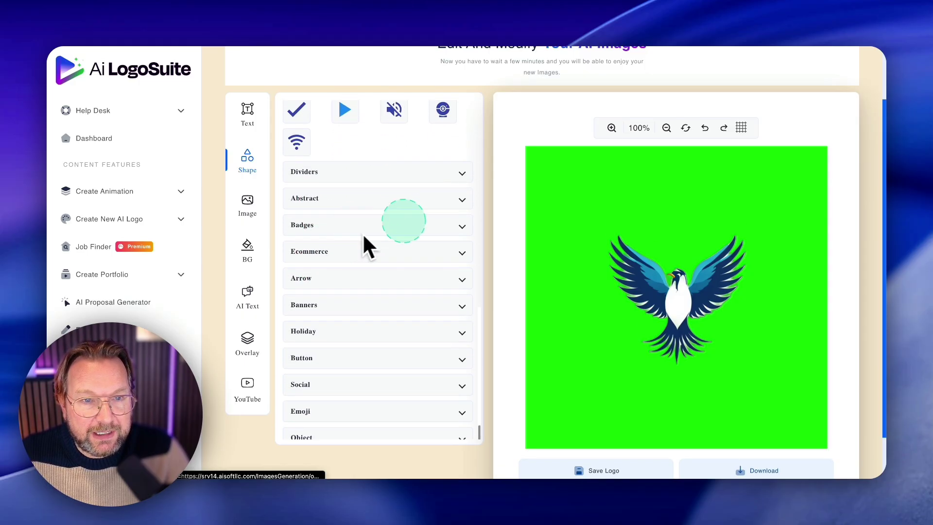
{"action": "left_click", "coordinate": [459, 199]}
{"action": "scroll", "coordinate": [394, 246], "scroll_direction": "down", "scroll_amount": 1}
{"action": "left_click", "coordinate": [297, 234]}
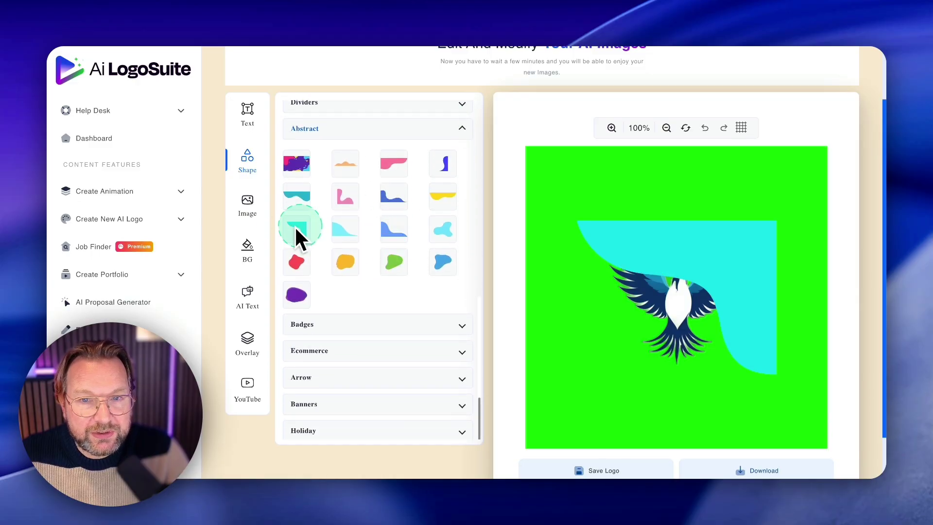
{"action": "left_click_drag", "start_coordinate": [752, 235], "coordinate": [796, 168]}
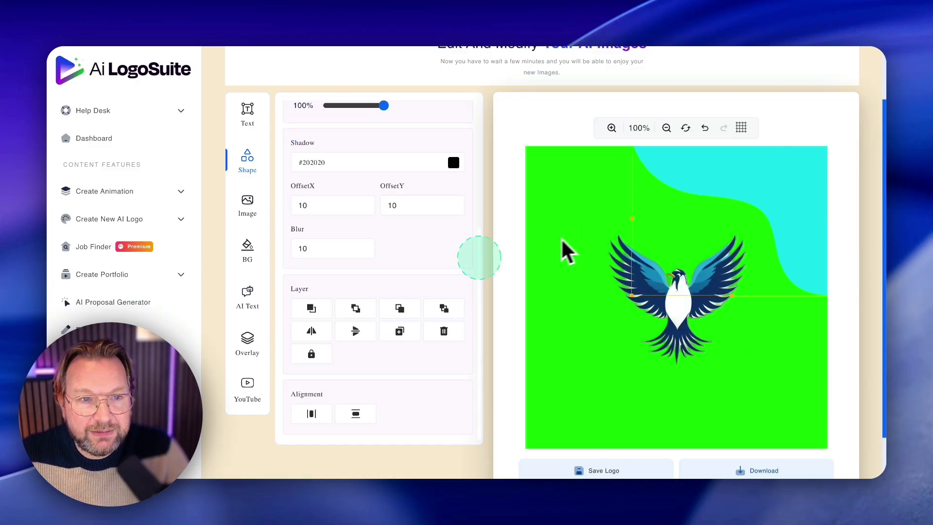
- Browse the image upload, background colour, AI text and overlay option panels
{"action": "left_click", "coordinate": [260, 221]}
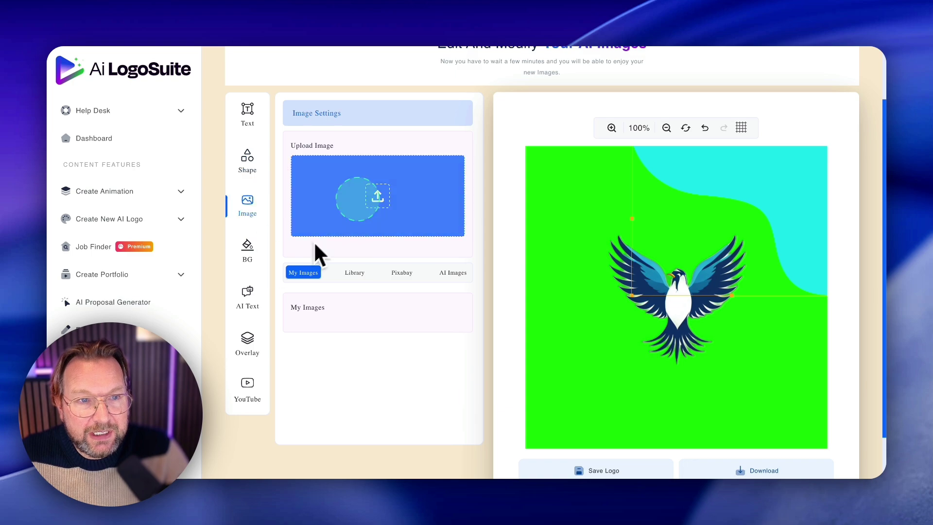
{"action": "left_click", "coordinate": [249, 249]}
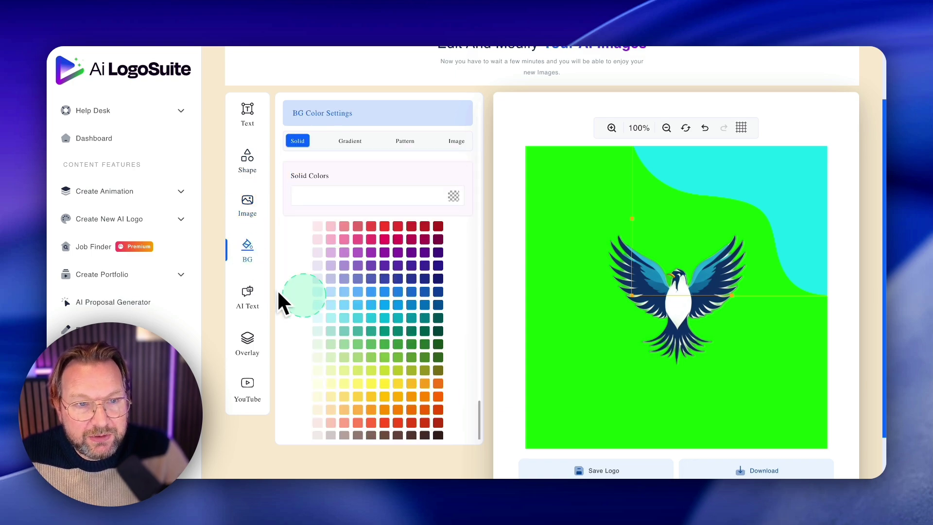
{"action": "left_click", "coordinate": [249, 302]}
{"action": "left_click", "coordinate": [246, 346]}
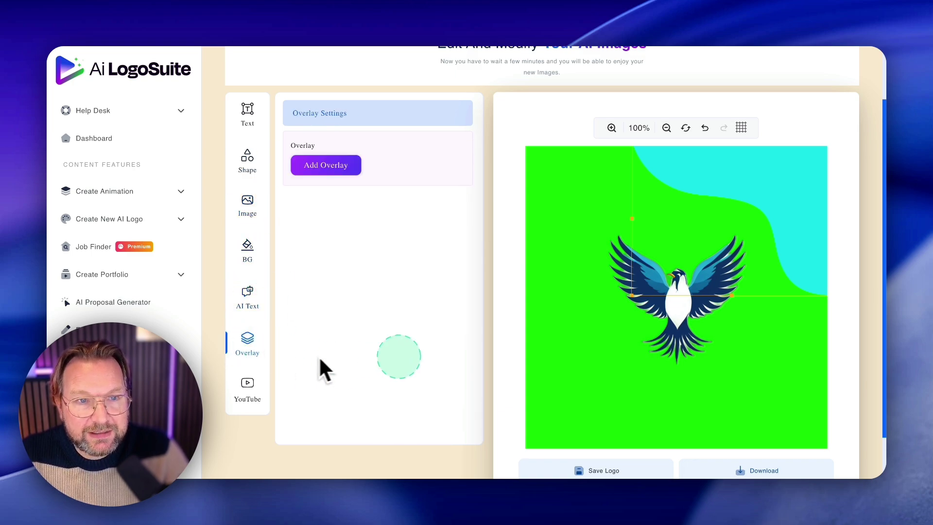
{"action": "left_click", "coordinate": [261, 119]}
{"action": "scroll", "coordinate": [423, 264], "scroll_direction": "up", "scroll_amount": 2}
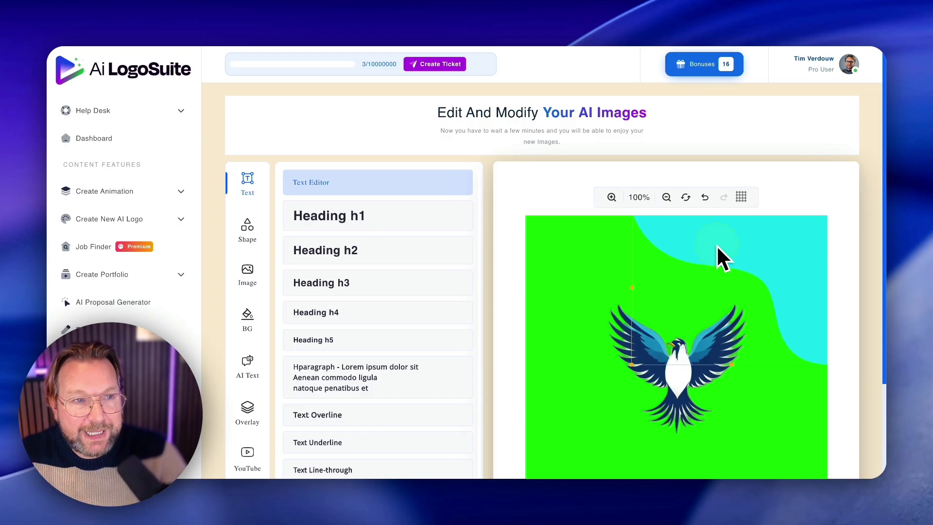
{"action": "scroll", "coordinate": [858, 225], "scroll_direction": "down", "scroll_amount": 2}
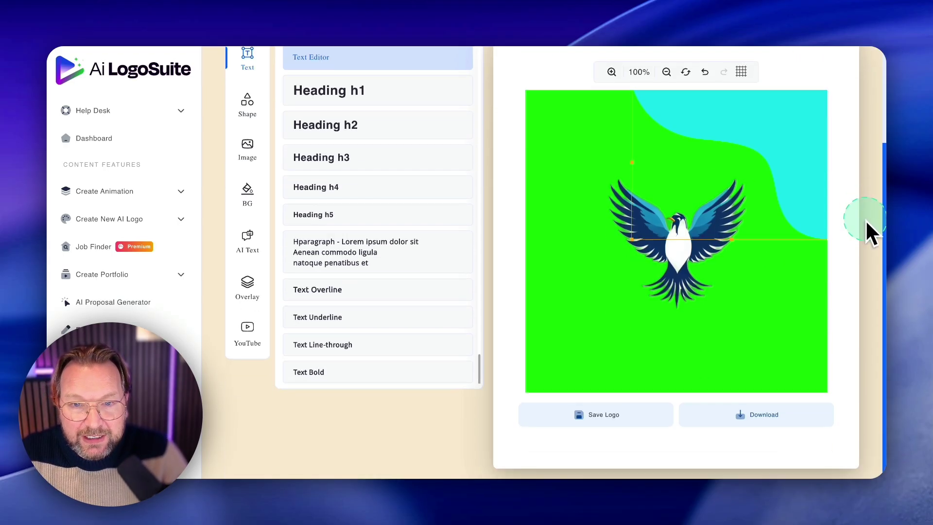
- Save the edited logo as an image and confirm the 'Image saved' dialog
{"action": "left_click", "coordinate": [605, 417]}
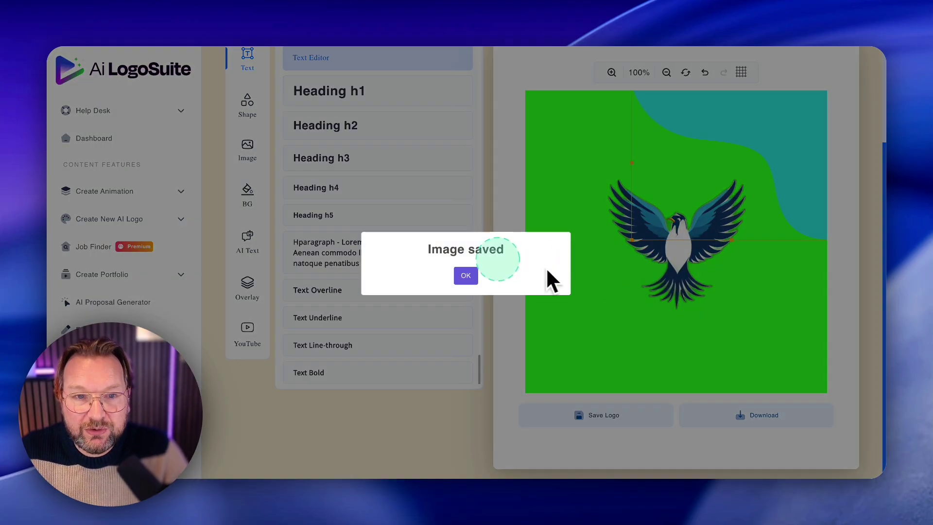
{"action": "left_click", "coordinate": [467, 276]}
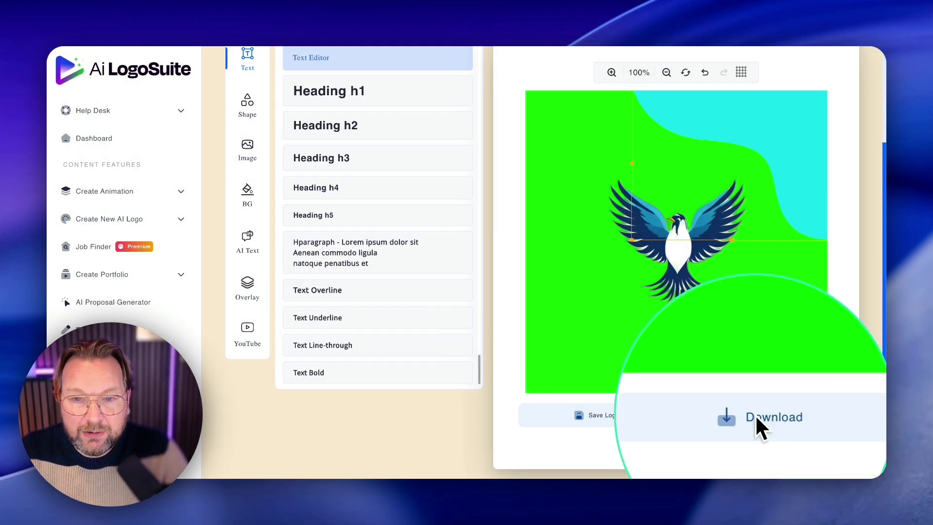
{"action": "scroll", "coordinate": [485, 227], "scroll_direction": "up", "scroll_amount": 3}
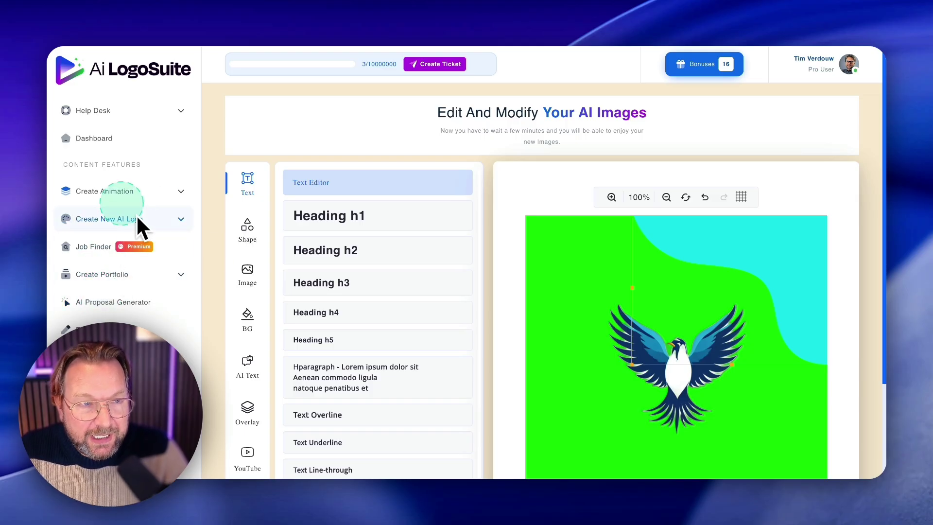
{"action": "left_click", "coordinate": [163, 219]}
- Leave the editor for Create Logo and generate truck logos from the prompt 'Fast Movers'
{"action": "left_click", "coordinate": [102, 242]}
{"action": "left_click", "coordinate": [695, 238]}
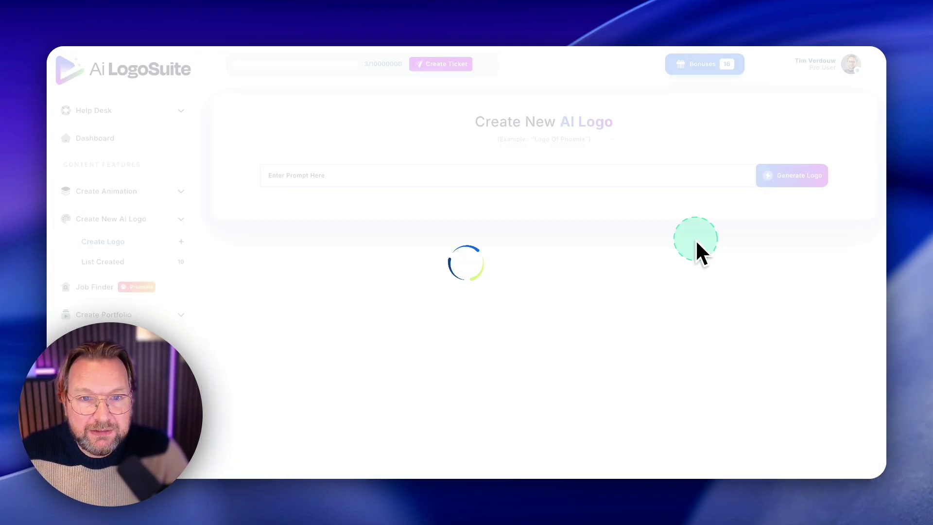
{"action": "left_click", "coordinate": [485, 176]}
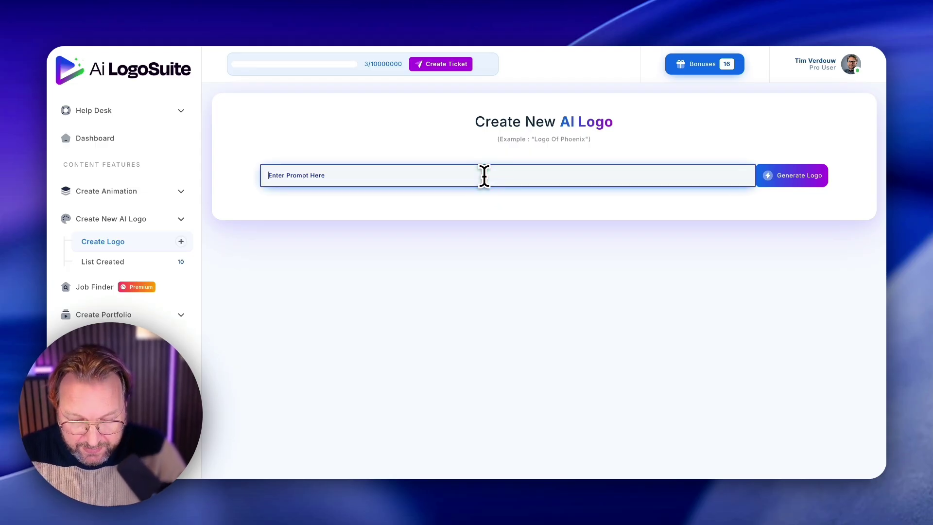
{"action": "left_click", "coordinate": [485, 175]}
{"action": "type", "text": "Fast Movers"}
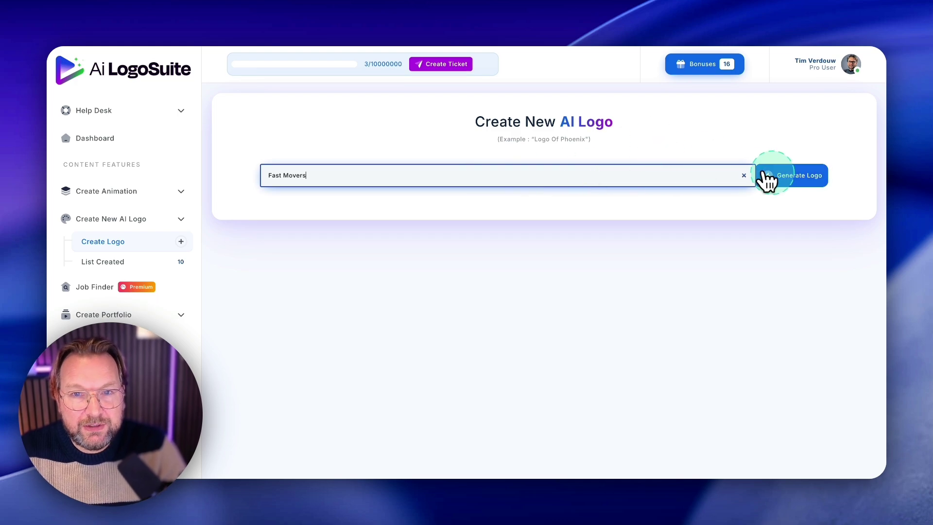
{"action": "left_click", "coordinate": [761, 178]}
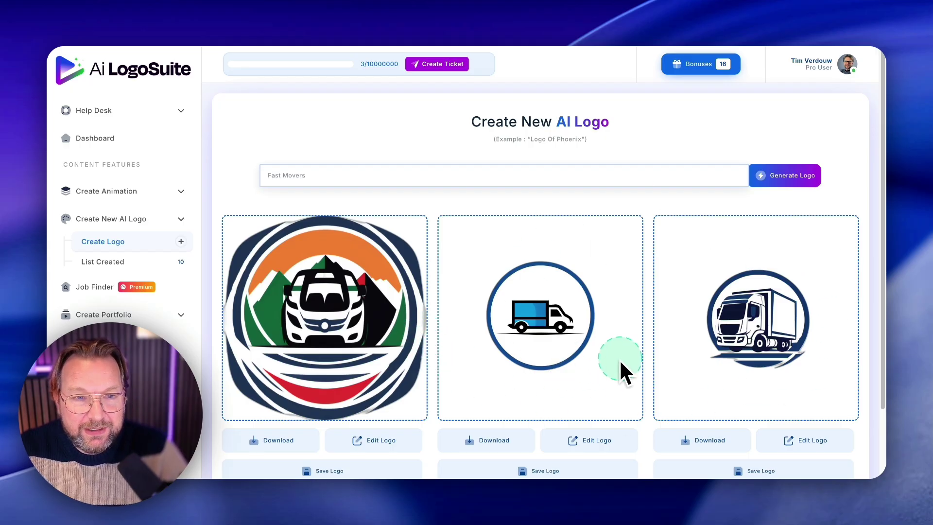
{"action": "scroll", "coordinate": [621, 364], "scroll_direction": "down", "scroll_amount": 1}
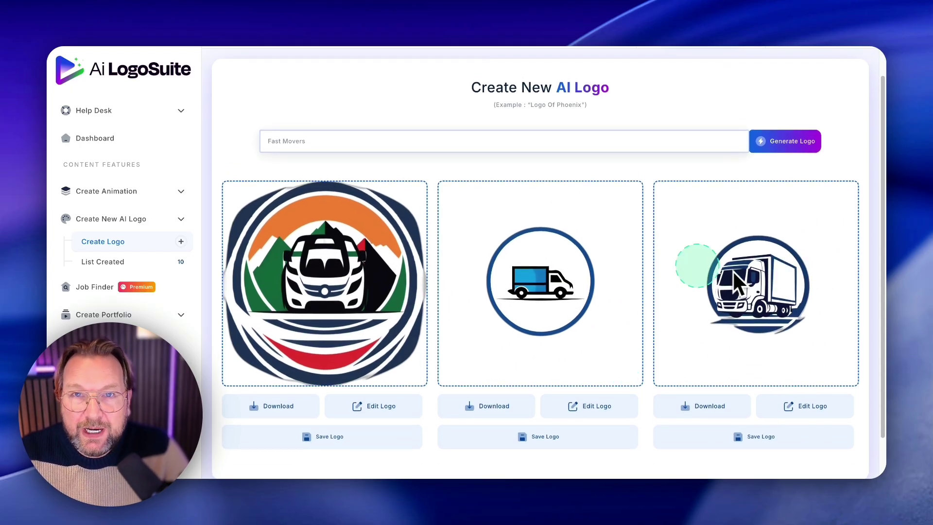
{"action": "scroll", "coordinate": [755, 246], "scroll_direction": "up", "scroll_amount": 1}
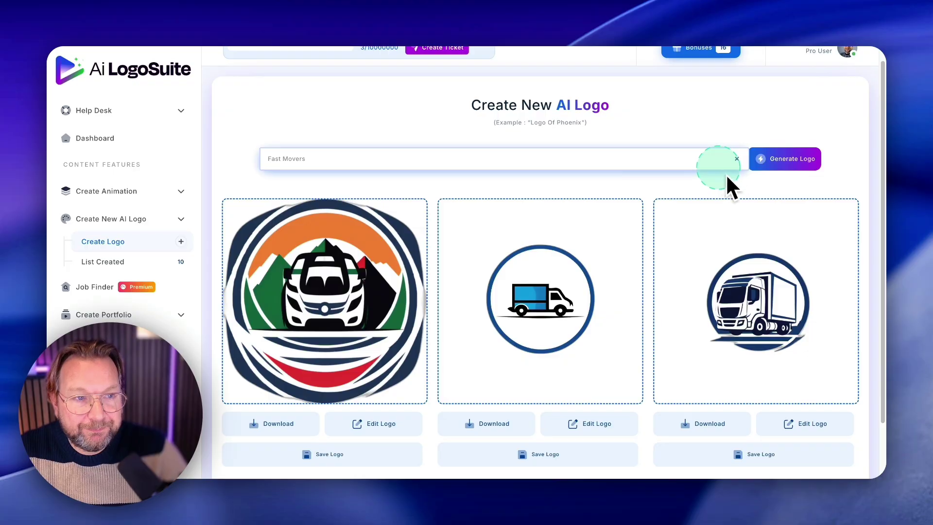
- Open List Created to show the AI Logo List, newest Edited Image #31 first
{"action": "left_click", "coordinate": [112, 261]}
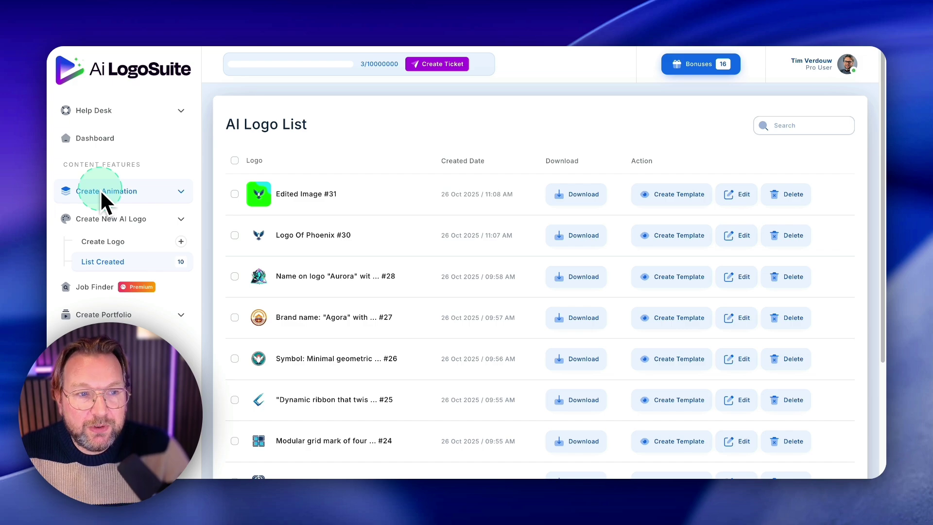
- Search all four job sites for 'Logo creator' jobs in Job Finder
{"action": "left_click", "coordinate": [94, 290]}
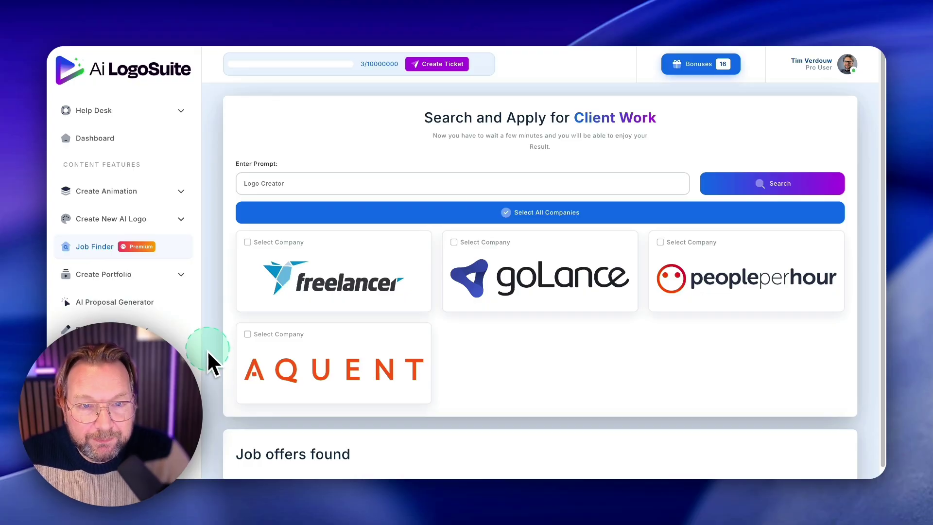
{"action": "left_click", "coordinate": [304, 187]}
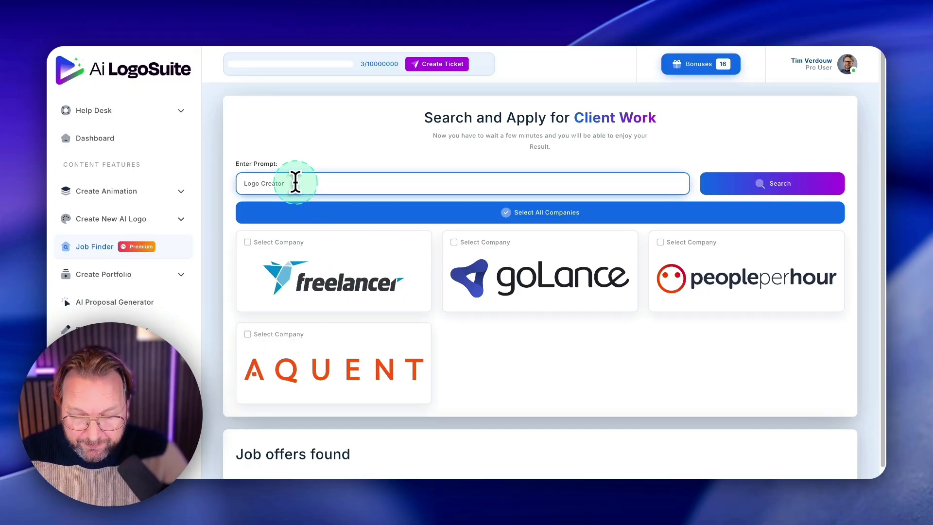
{"action": "type", "text": "Logo creator"}
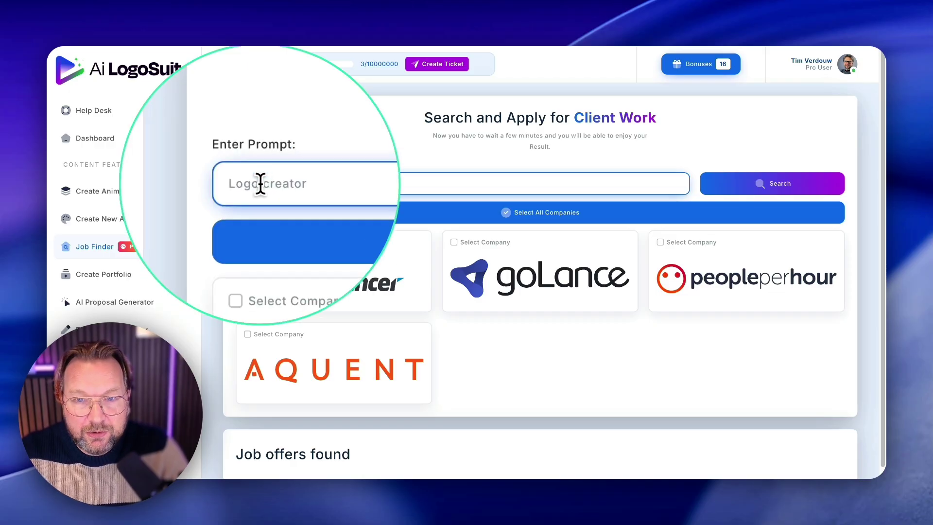
{"action": "left_click", "coordinate": [260, 184]}
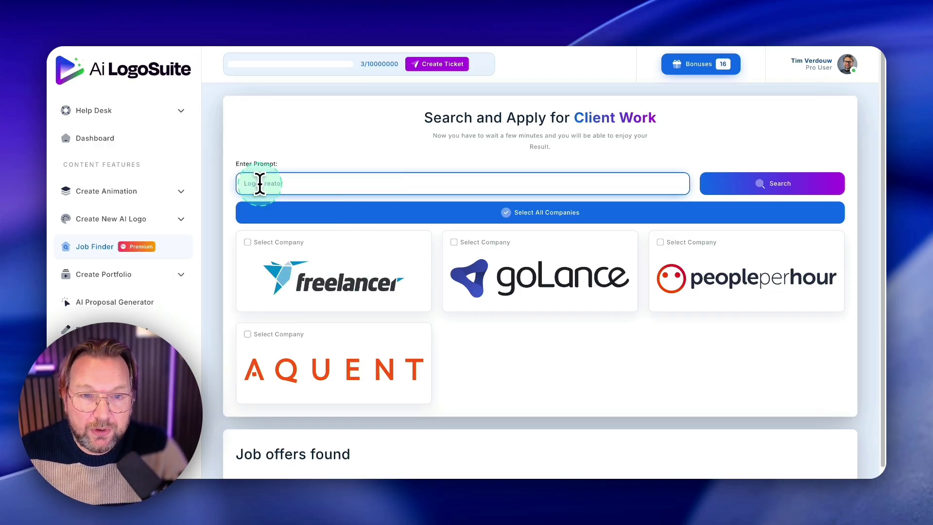
{"action": "left_click", "coordinate": [533, 224]}
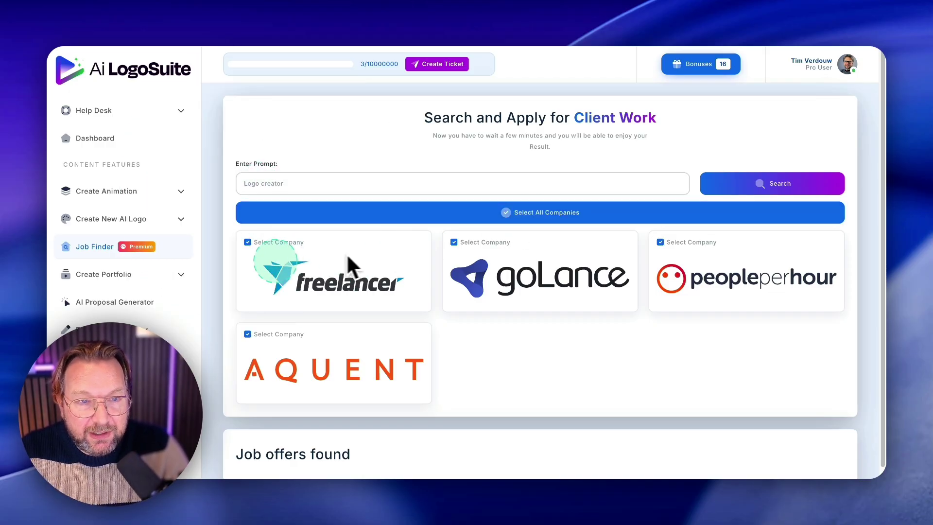
{"action": "left_click", "coordinate": [770, 183]}
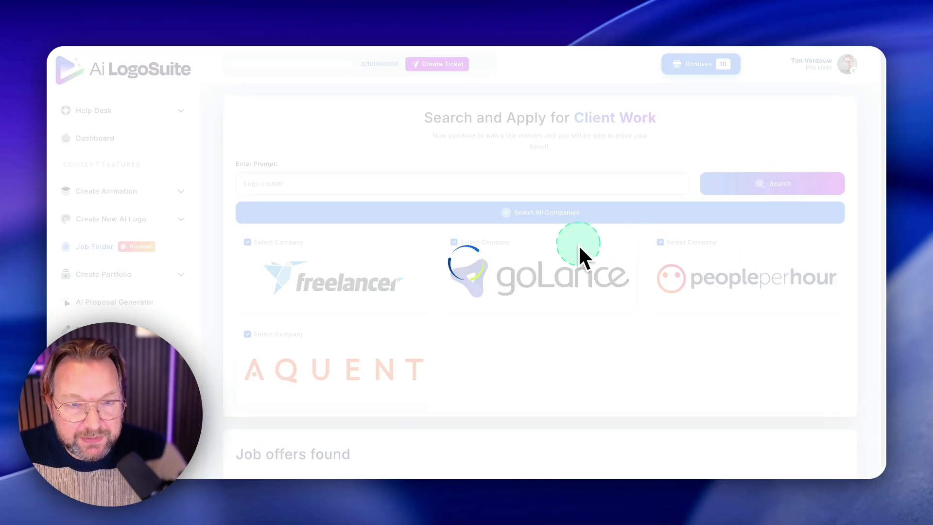
- Scroll through the found logo design job offers and their budgets
{"action": "scroll", "coordinate": [573, 257], "scroll_direction": "down", "scroll_amount": 6}
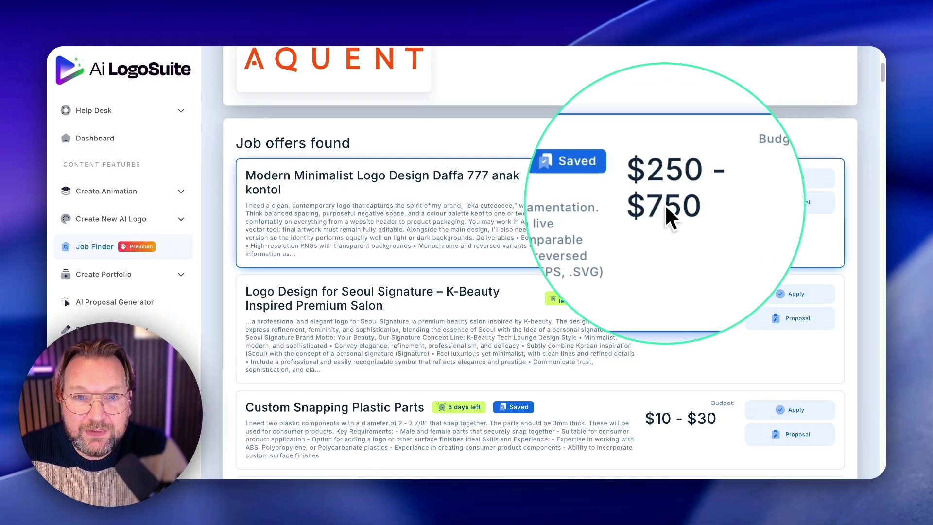
{"action": "scroll", "coordinate": [617, 305], "scroll_direction": "down", "scroll_amount": 2}
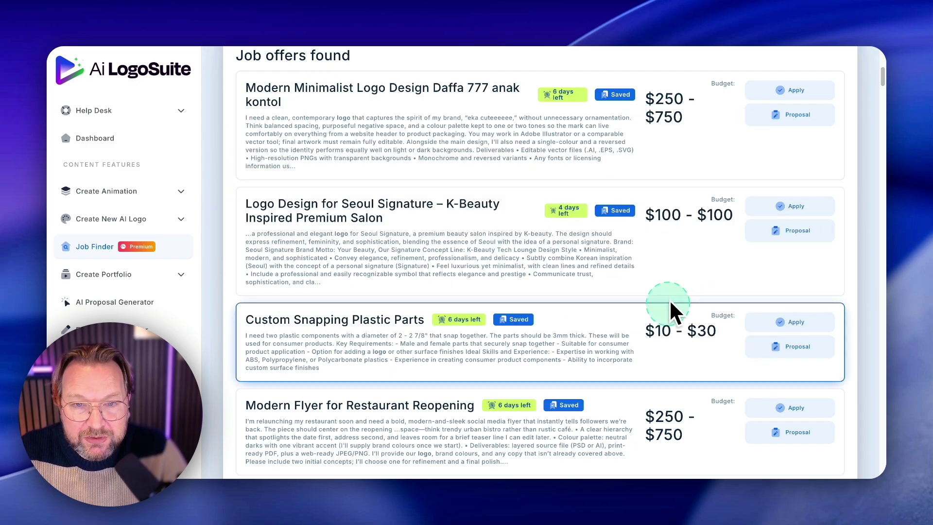
{"action": "scroll", "coordinate": [669, 300], "scroll_direction": "down", "scroll_amount": 2}
{"action": "scroll", "coordinate": [660, 290], "scroll_direction": "down", "scroll_amount": 2}
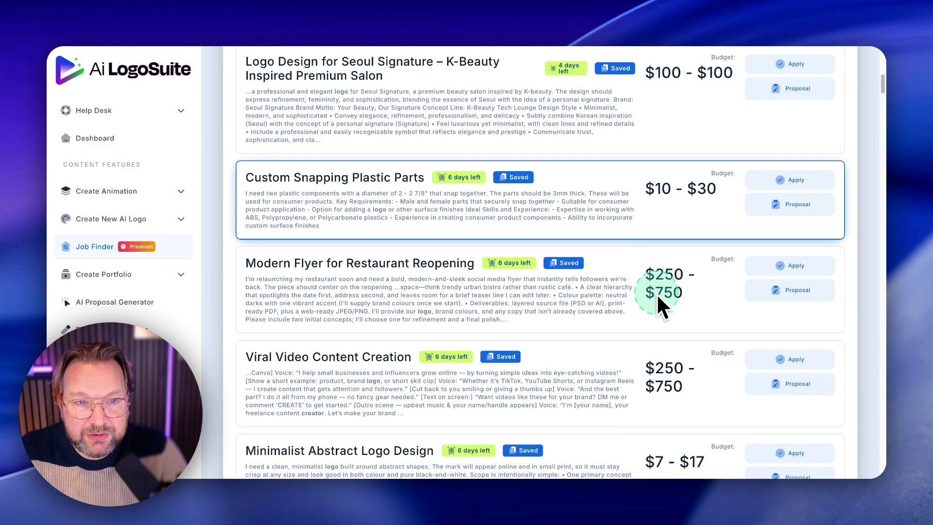
{"action": "scroll", "coordinate": [615, 342], "scroll_direction": "down", "scroll_amount": 2}
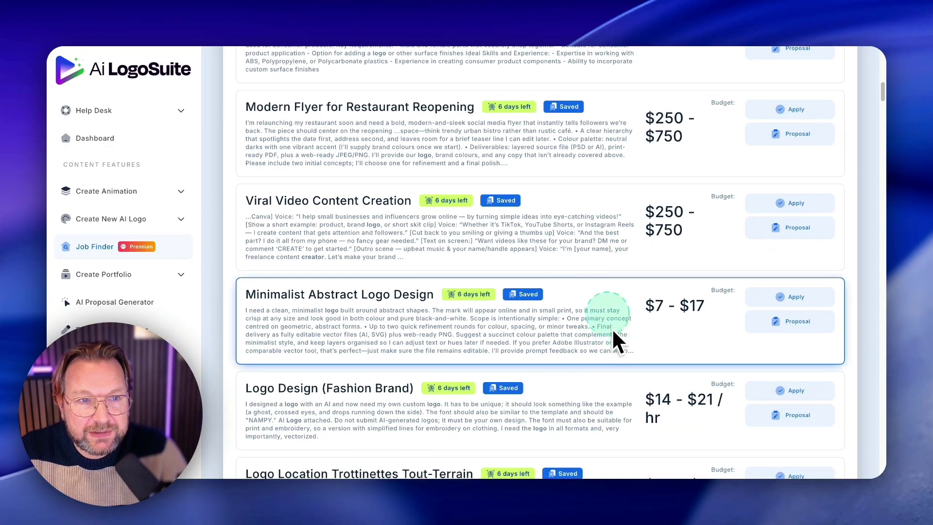
{"action": "scroll", "coordinate": [574, 290], "scroll_direction": "down", "scroll_amount": 2}
{"action": "scroll", "coordinate": [553, 246], "scroll_direction": "up", "scroll_amount": 2}
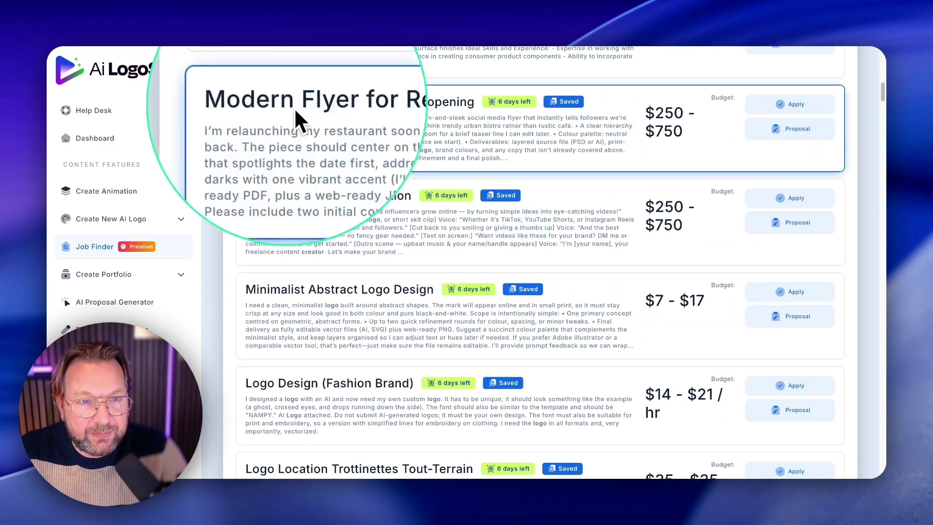
{"action": "scroll", "coordinate": [428, 204], "scroll_direction": "down", "scroll_amount": 3}
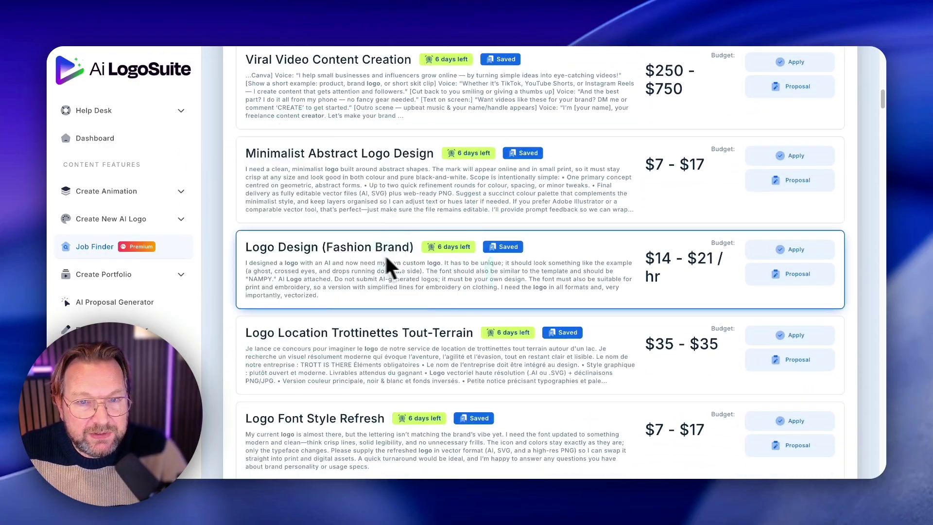
{"action": "scroll", "coordinate": [666, 284], "scroll_direction": "down", "scroll_amount": 2}
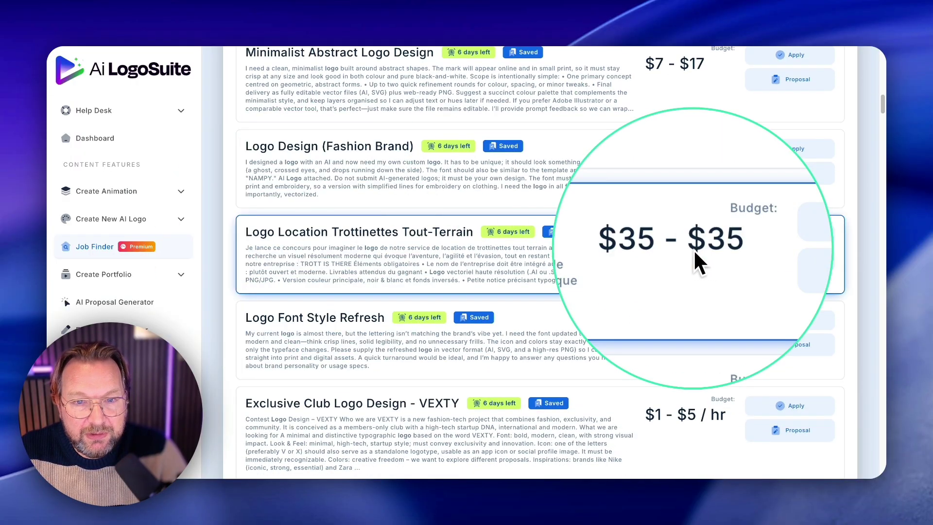
{"action": "scroll", "coordinate": [605, 254], "scroll_direction": "down", "scroll_amount": 6}
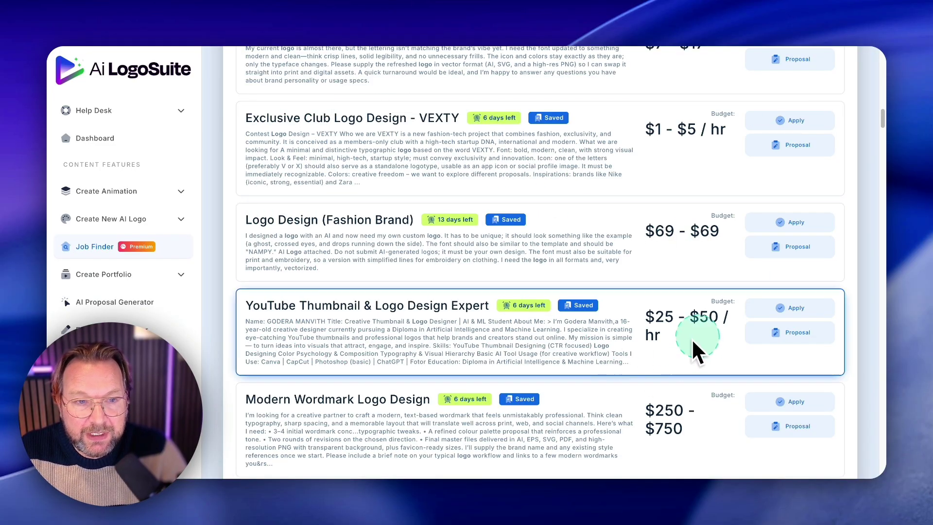
{"action": "scroll", "coordinate": [695, 340], "scroll_direction": "down", "scroll_amount": 3}
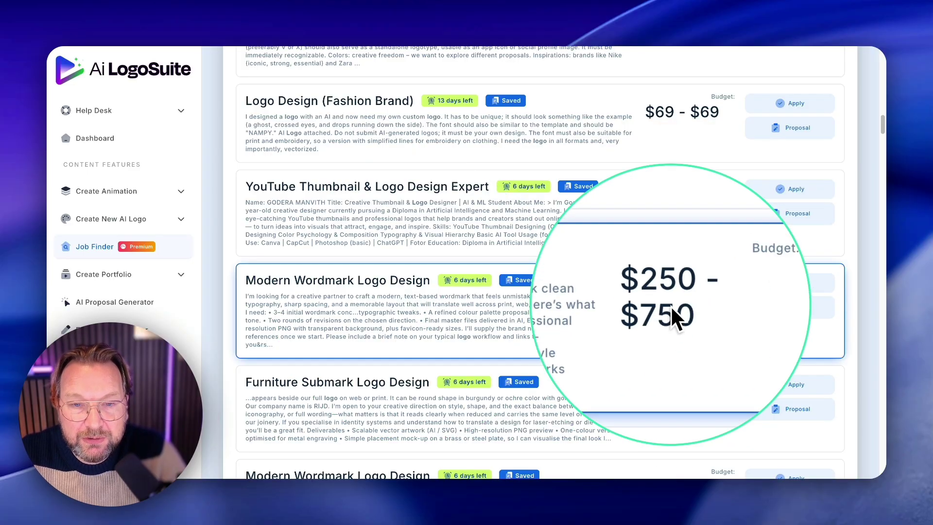
{"action": "scroll", "coordinate": [697, 333], "scroll_direction": "down", "scroll_amount": 5}
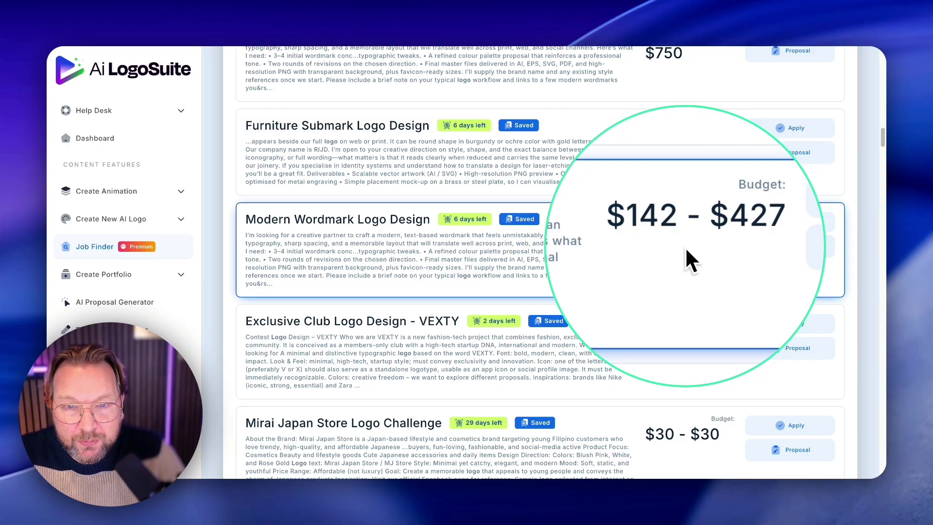
{"action": "left_click", "coordinate": [663, 232]}
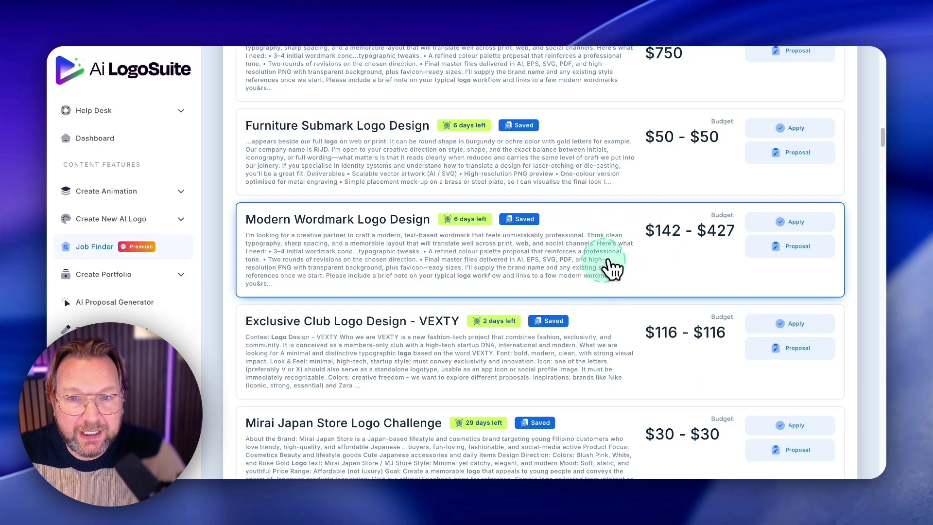
{"action": "left_click", "coordinate": [788, 249]}
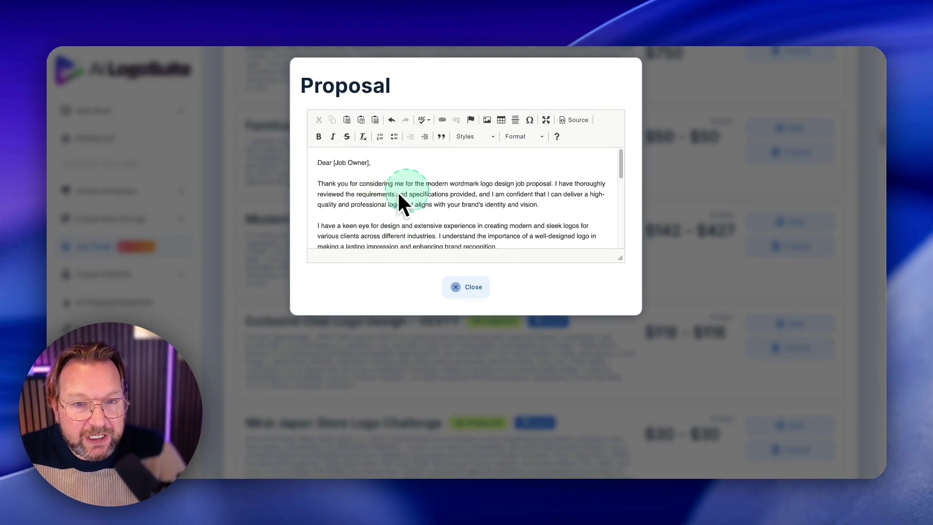
{"action": "scroll", "coordinate": [415, 193], "scroll_direction": "down", "scroll_amount": 1}
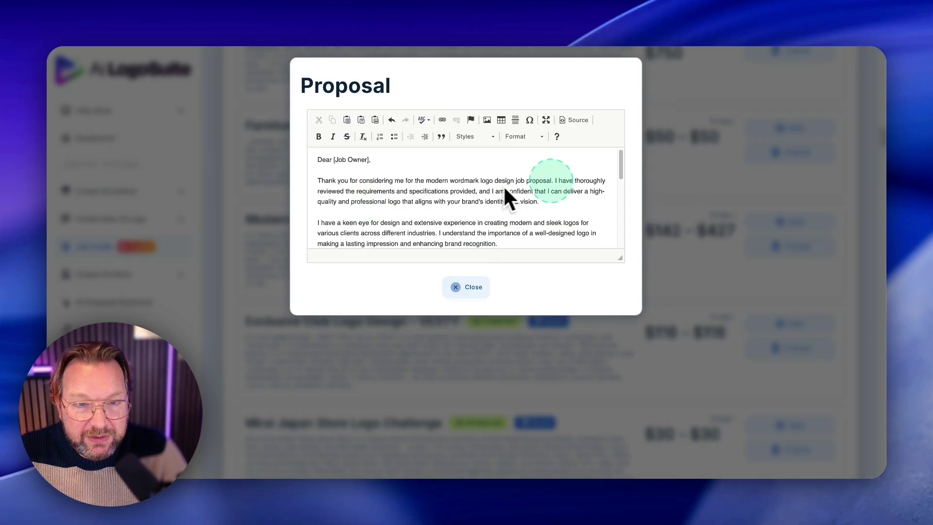
{"action": "left_click", "coordinate": [466, 285]}
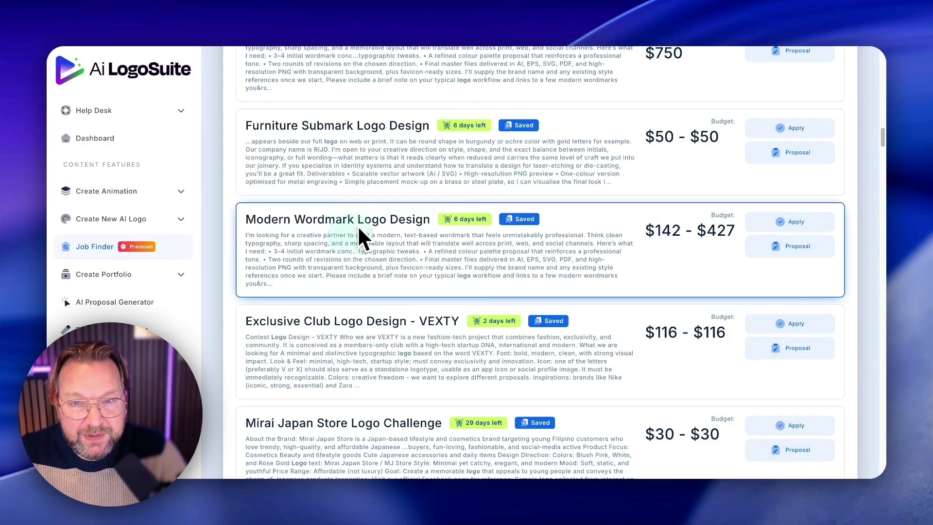
{"action": "scroll", "coordinate": [603, 308], "scroll_direction": "down", "scroll_amount": 6}
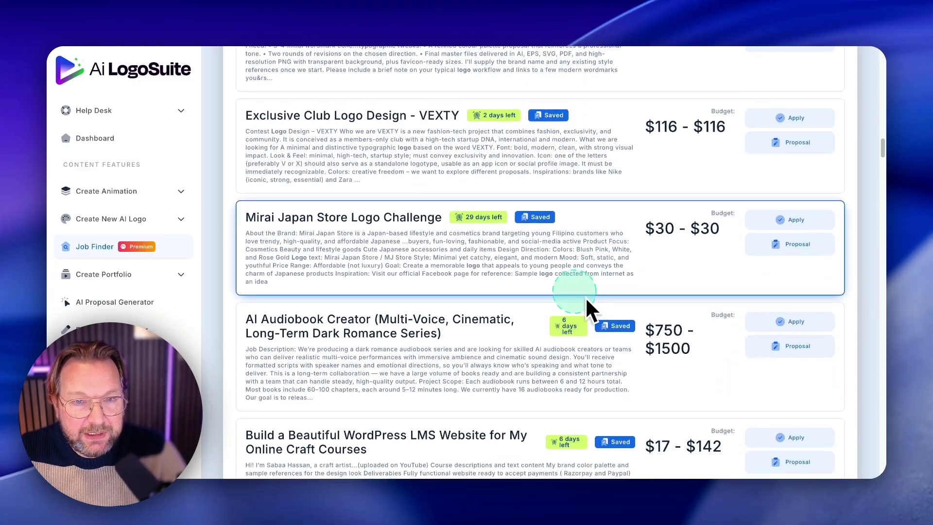
{"action": "scroll", "coordinate": [576, 296], "scroll_direction": "down", "scroll_amount": 6}
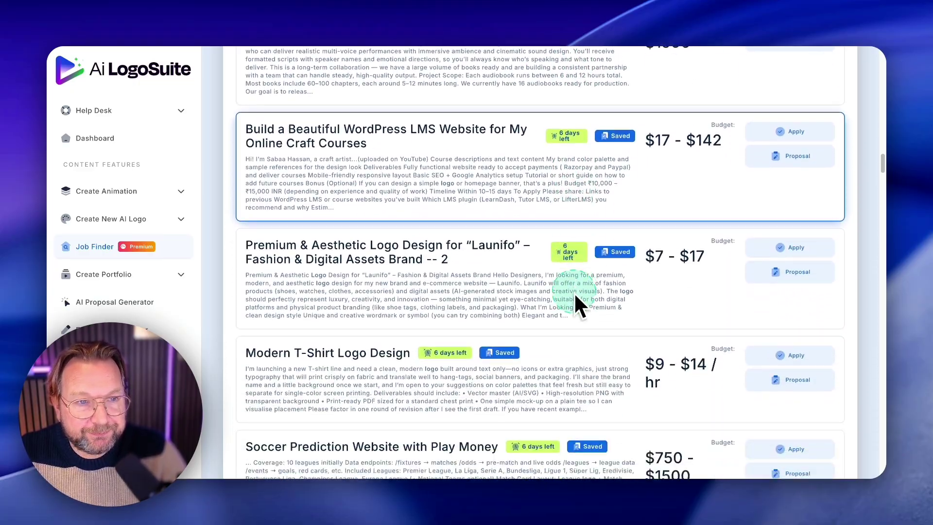
{"action": "scroll", "coordinate": [578, 305], "scroll_direction": "down", "scroll_amount": 5}
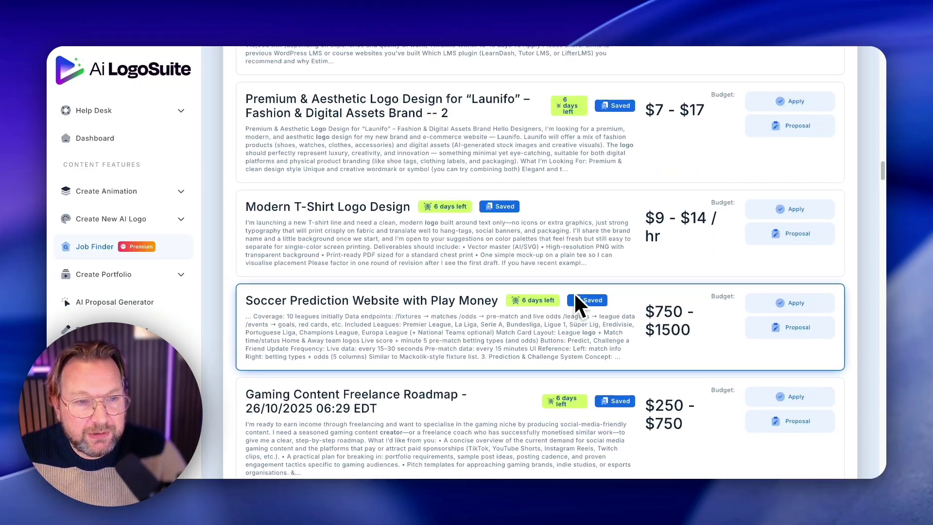
{"action": "scroll", "coordinate": [576, 297], "scroll_direction": "down", "scroll_amount": 3}
{"action": "left_click", "coordinate": [506, 265]}
{"action": "scroll", "coordinate": [504, 262], "scroll_direction": "down", "scroll_amount": 1}
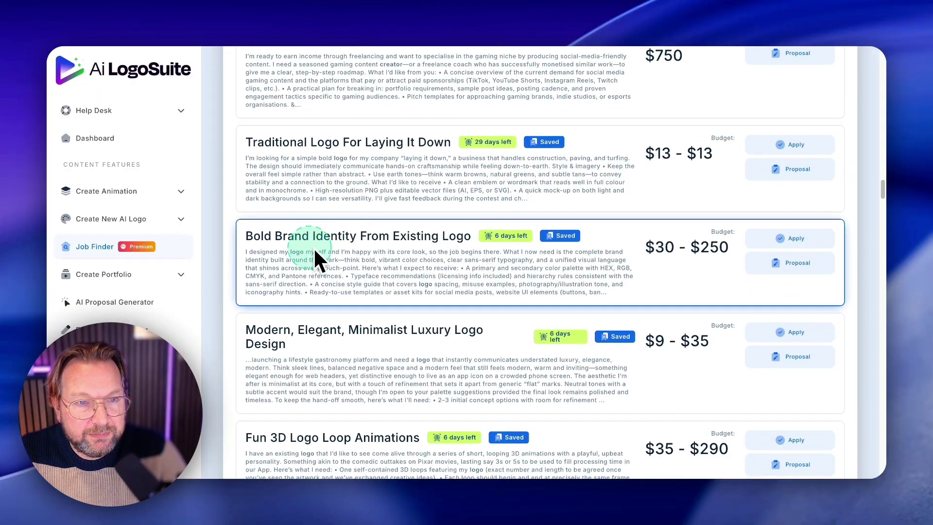
{"action": "left_click", "coordinate": [307, 251]}
{"action": "scroll", "coordinate": [534, 265], "scroll_direction": "down", "scroll_amount": 5}
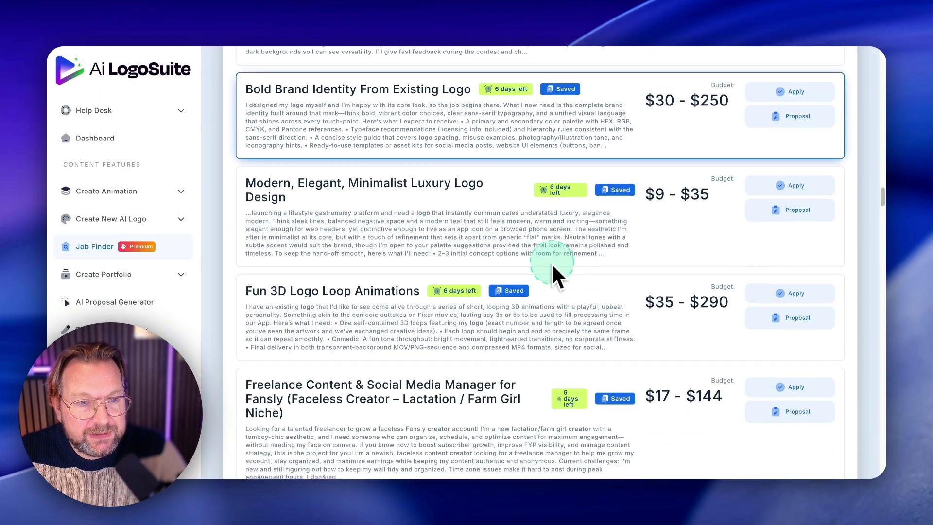
{"action": "left_click", "coordinate": [553, 265]}
{"action": "scroll", "coordinate": [555, 267], "scroll_direction": "down", "scroll_amount": 6}
{"action": "left_click", "coordinate": [552, 266]}
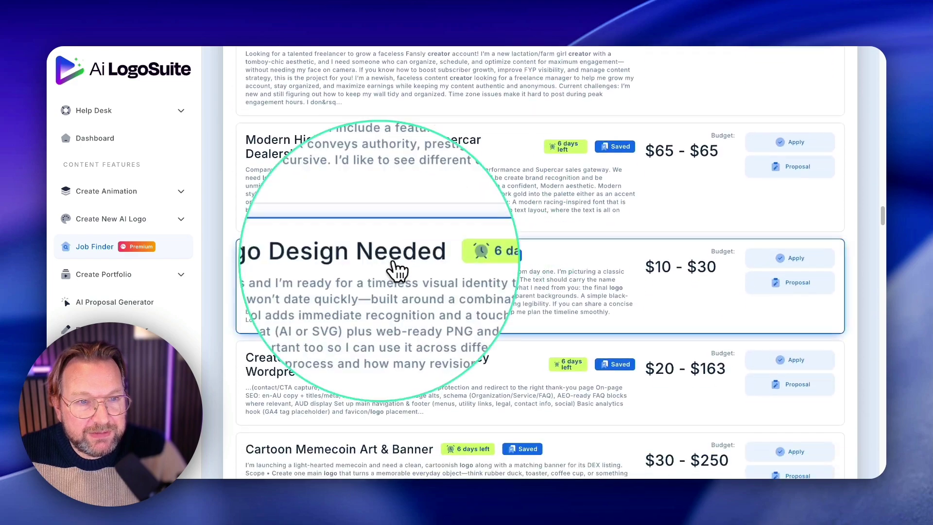
{"action": "left_click", "coordinate": [797, 272]}
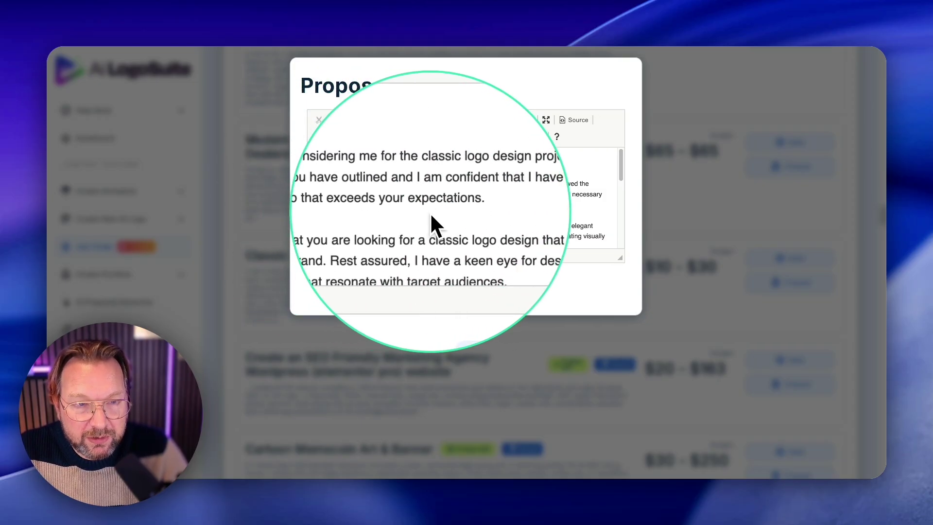
{"action": "scroll", "coordinate": [462, 216], "scroll_direction": "down", "scroll_amount": 10}
{"action": "scroll", "coordinate": [463, 214], "scroll_direction": "down", "scroll_amount": 2}
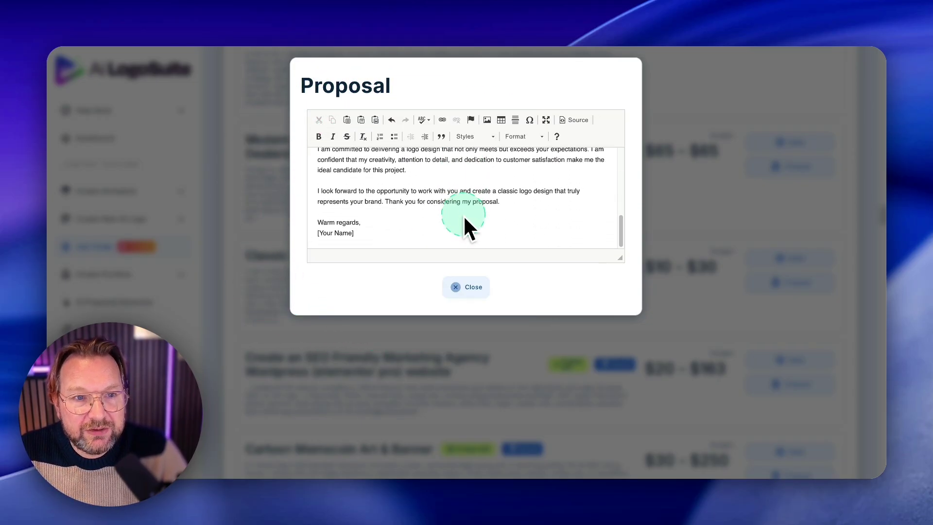
{"action": "left_click", "coordinate": [470, 289]}
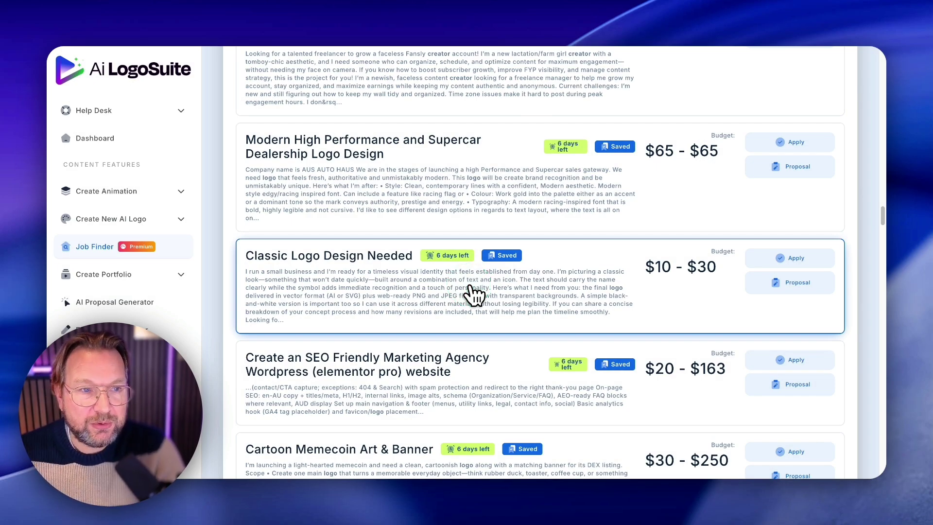
{"action": "scroll", "coordinate": [472, 289], "scroll_direction": "up", "scroll_amount": 10}
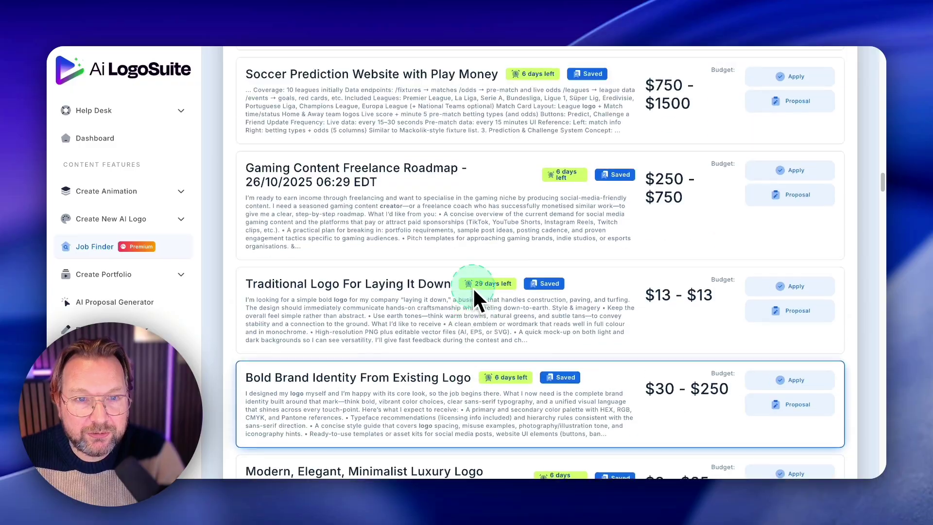
{"action": "scroll", "coordinate": [473, 290], "scroll_direction": "down", "scroll_amount": 10}
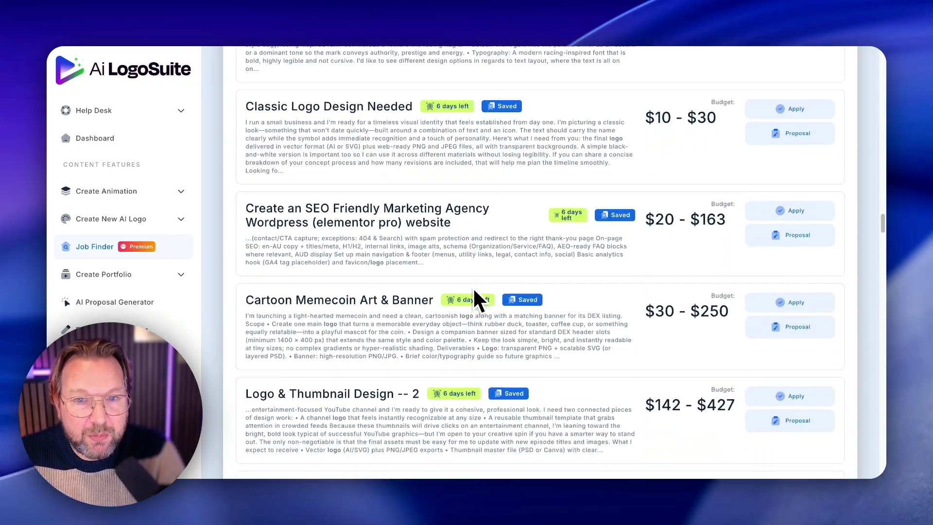
{"action": "scroll", "coordinate": [474, 286], "scroll_direction": "down", "scroll_amount": 3}
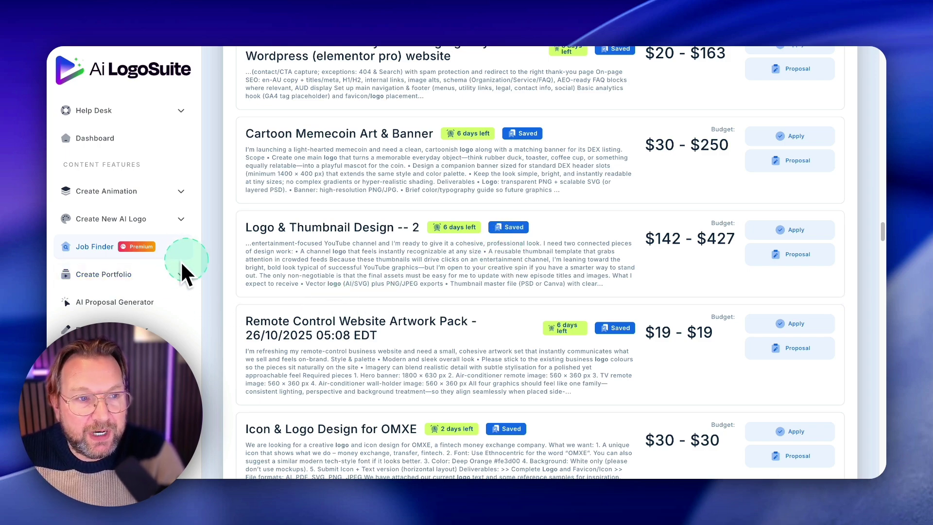
- Generate a proposal from the job description 'Logo creation for $75' and read it through
{"action": "left_click", "coordinate": [87, 307]}
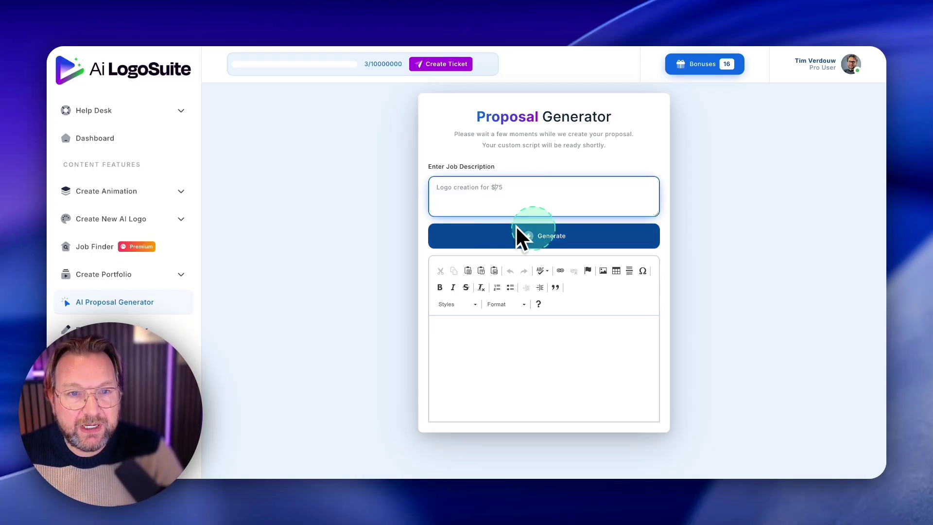
{"action": "left_click", "coordinate": [534, 235]}
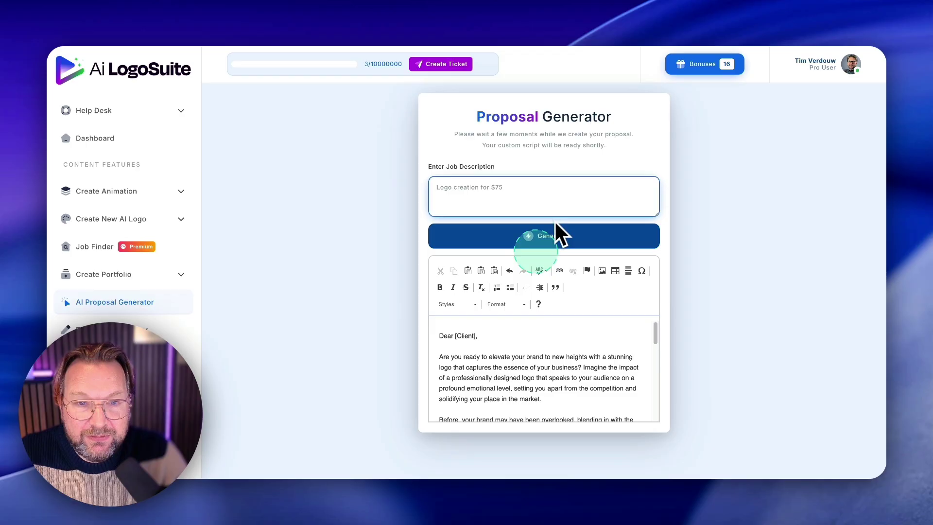
{"action": "scroll", "coordinate": [516, 369], "scroll_direction": "down", "scroll_amount": 2}
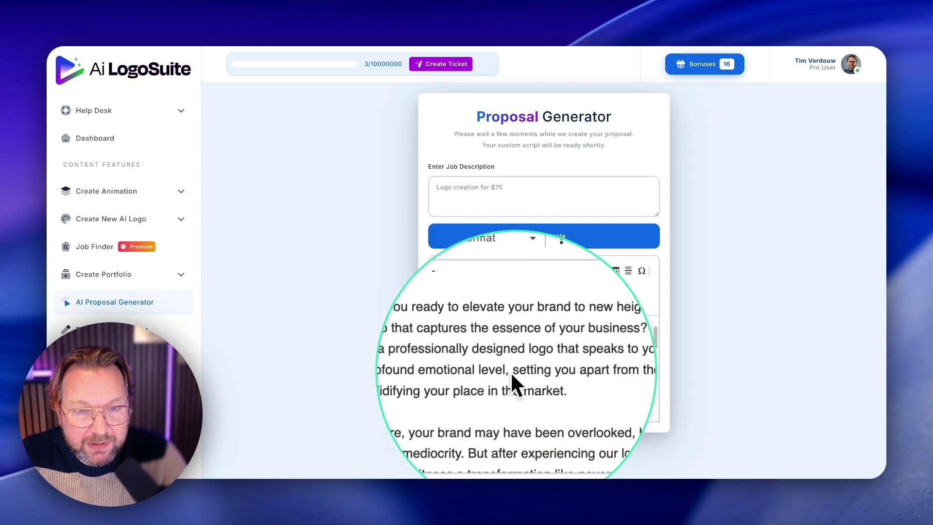
{"action": "scroll", "coordinate": [505, 379], "scroll_direction": "down", "scroll_amount": 3}
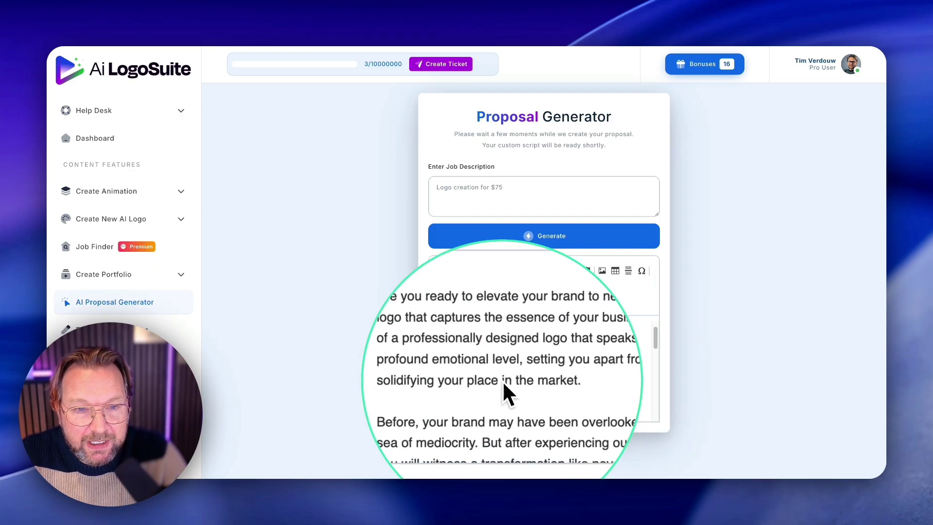
{"action": "scroll", "coordinate": [545, 389], "scroll_direction": "down", "scroll_amount": 3}
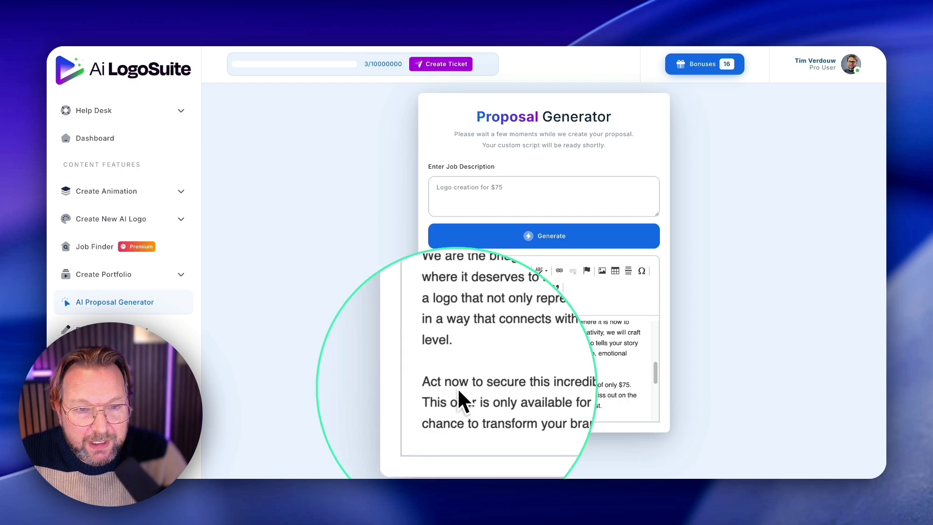
{"action": "scroll", "coordinate": [464, 393], "scroll_direction": "down", "scroll_amount": 1}
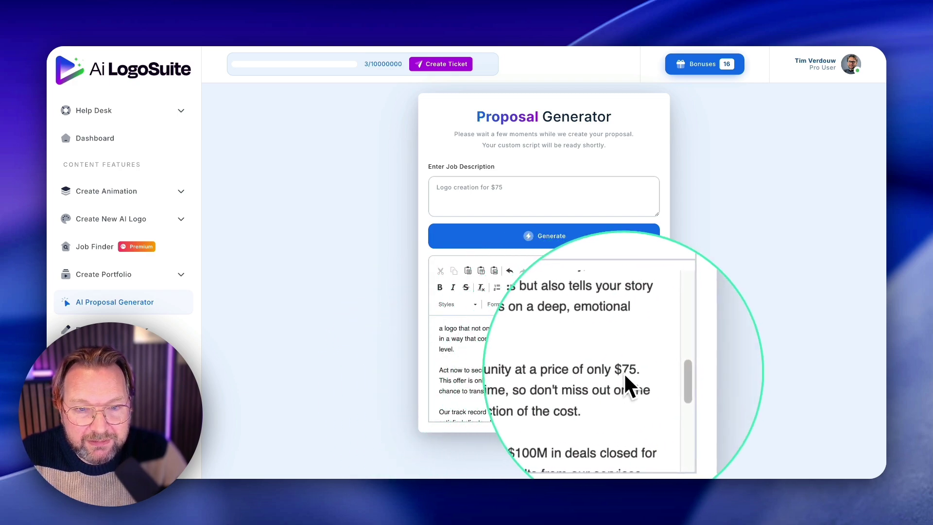
{"action": "scroll", "coordinate": [516, 374], "scroll_direction": "down", "scroll_amount": 5}
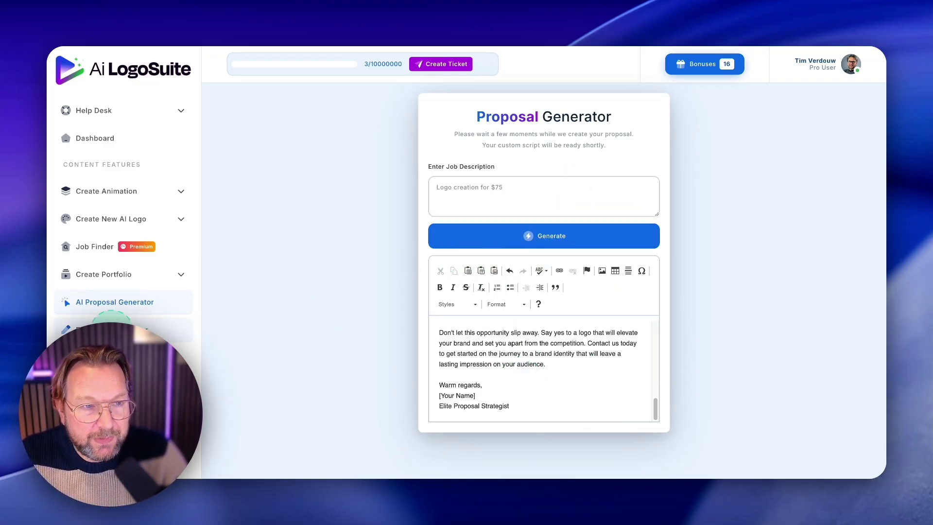
- Generate a Fiverr gig from the service description 'logo creation service'
{"action": "left_click", "coordinate": [97, 329]}
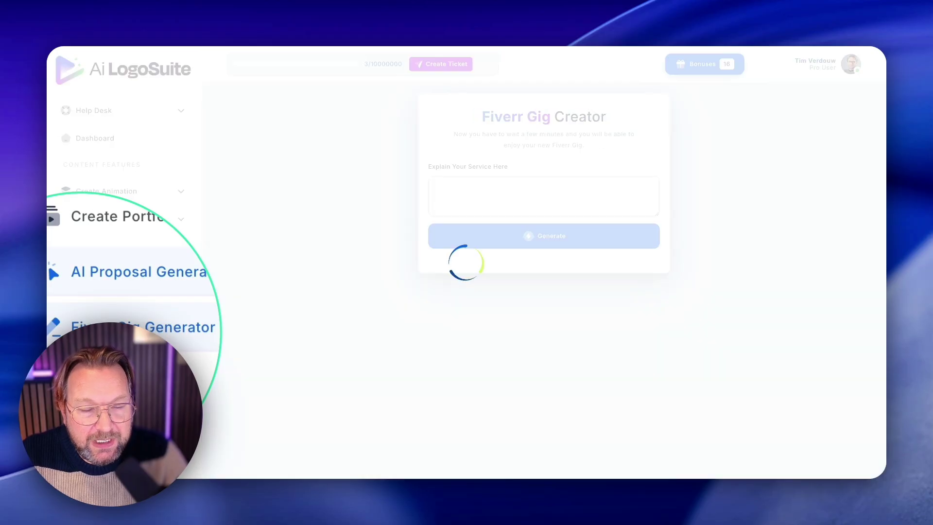
{"action": "left_click", "coordinate": [491, 212]}
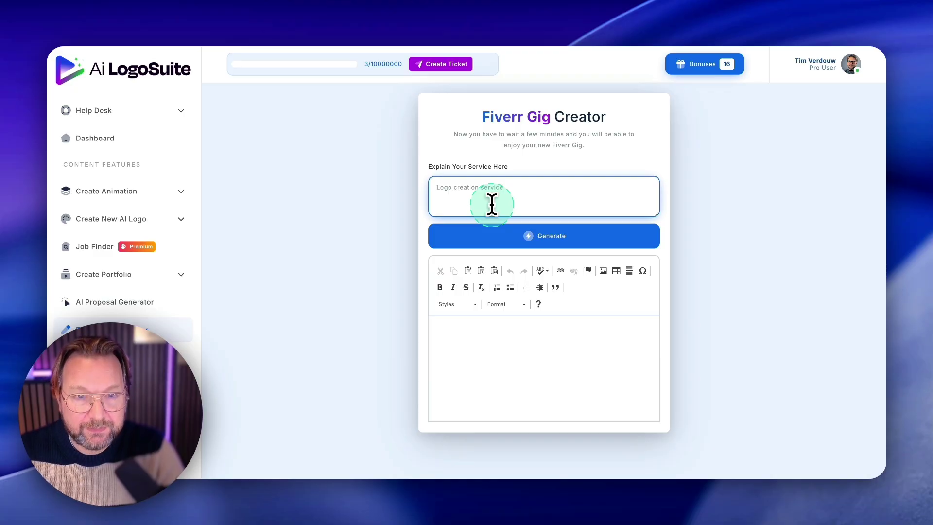
{"action": "left_click", "coordinate": [504, 237]}
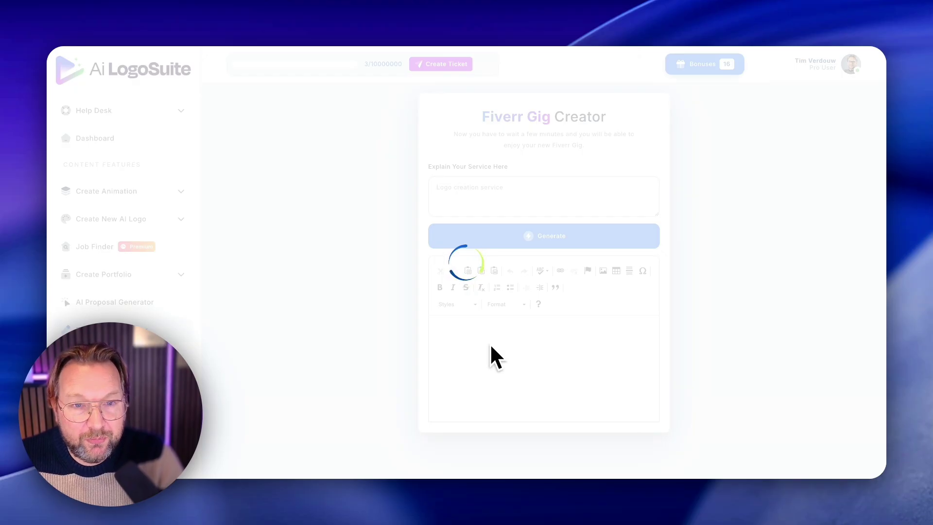
{"action": "left_click", "coordinate": [519, 357]}
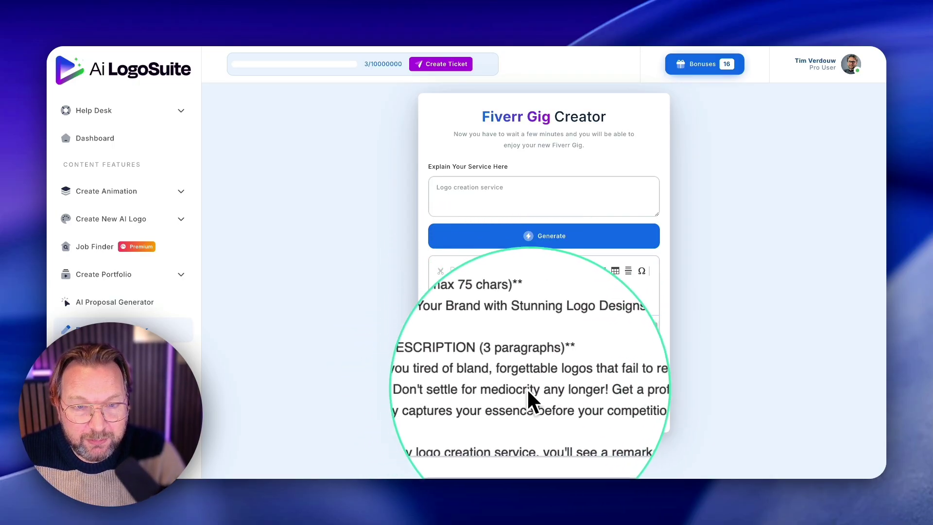
- Scroll through the generated gig's package tiers, FAQs and ten keyword tags
{"action": "scroll", "coordinate": [510, 404], "scroll_direction": "down", "scroll_amount": 3}
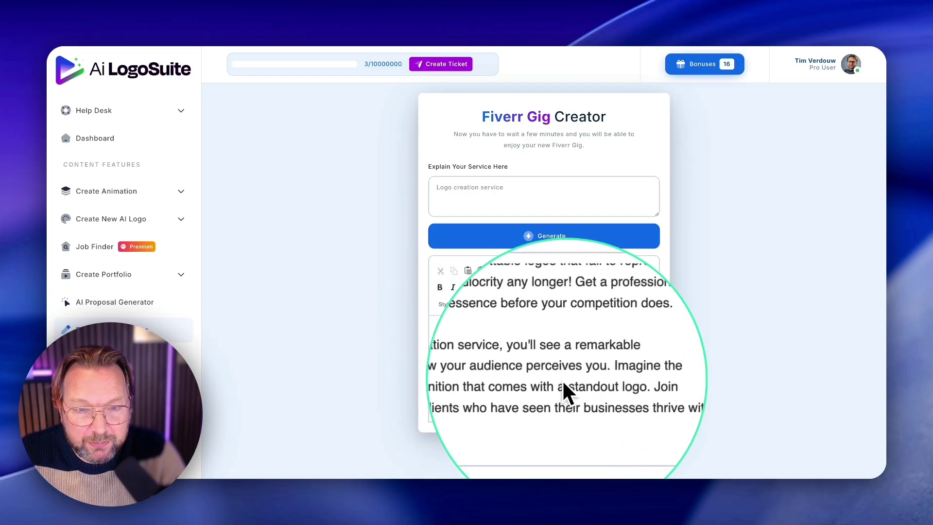
{"action": "scroll", "coordinate": [567, 380], "scroll_direction": "down", "scroll_amount": 3}
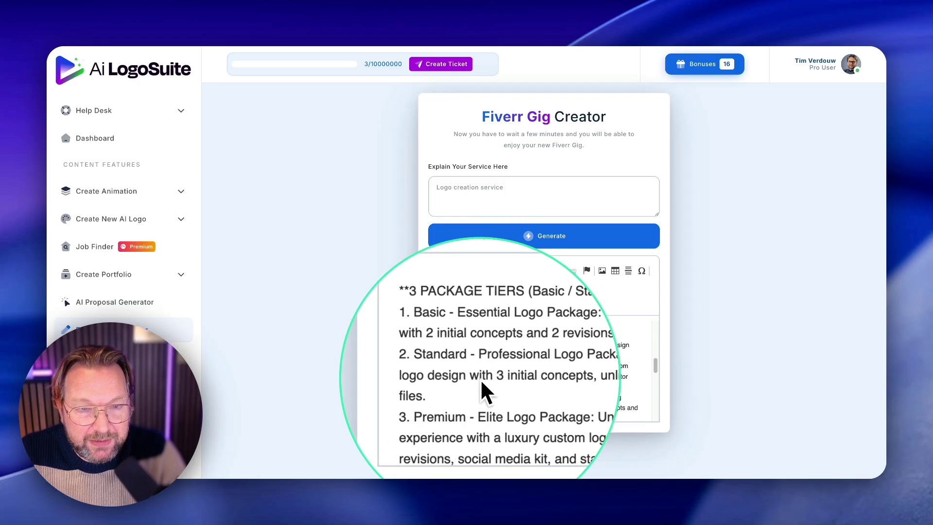
{"action": "scroll", "coordinate": [481, 384], "scroll_direction": "down", "scroll_amount": 3}
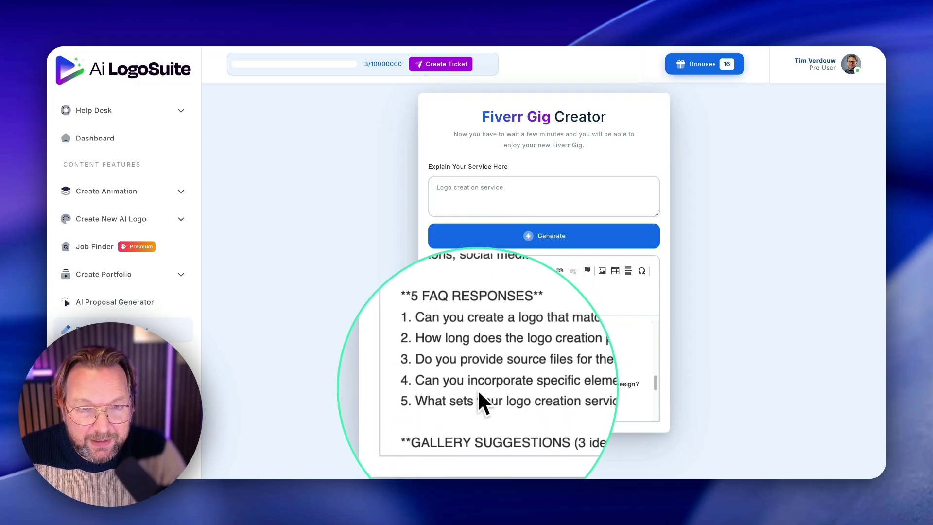
{"action": "scroll", "coordinate": [477, 384], "scroll_direction": "down", "scroll_amount": 2}
{"action": "scroll", "coordinate": [478, 388], "scroll_direction": "down", "scroll_amount": 3}
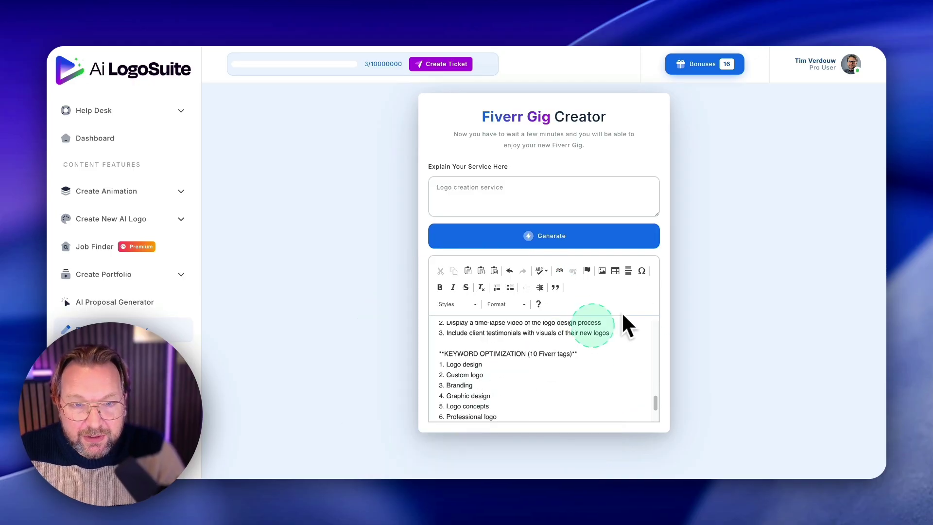
{"action": "scroll", "coordinate": [561, 387], "scroll_direction": "down", "scroll_amount": 2}
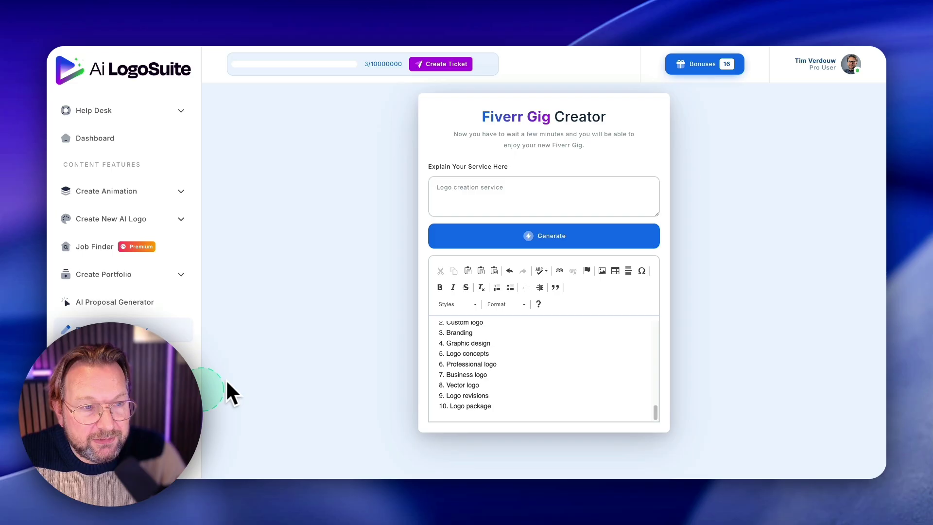
{"action": "scroll", "coordinate": [539, 357], "scroll_direction": "up", "scroll_amount": 5}
{"action": "scroll", "coordinate": [539, 357], "scroll_direction": "down", "scroll_amount": 1}
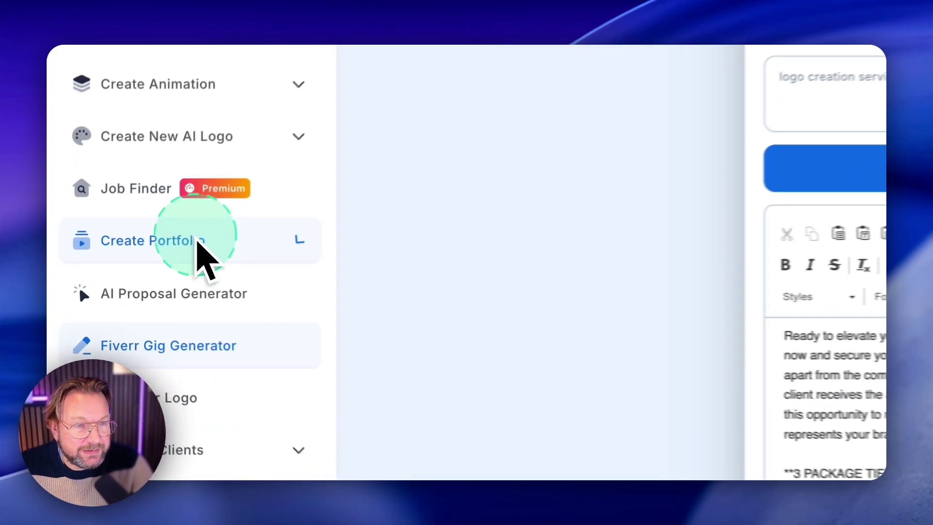
- Open Portfolio List and the Download Video list for The Logo Company #26
{"action": "left_click", "coordinate": [116, 275]}
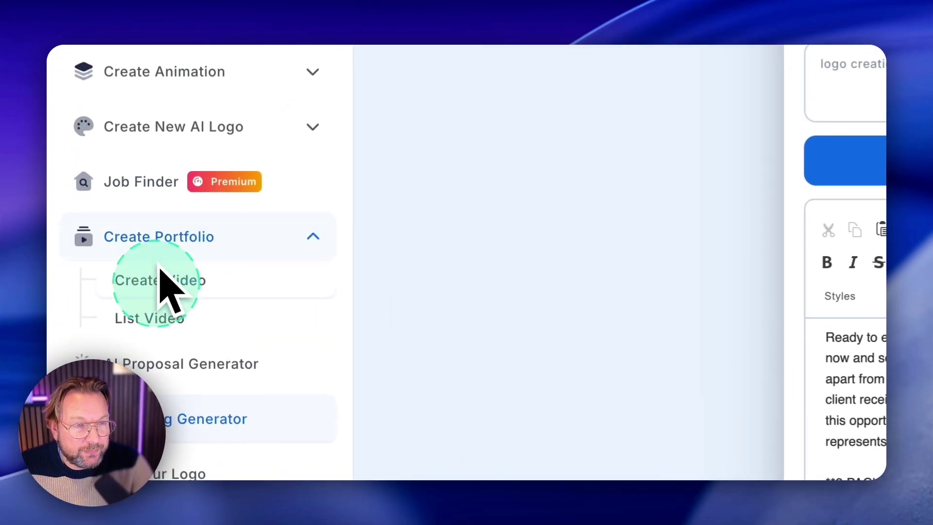
{"action": "left_click", "coordinate": [148, 325]}
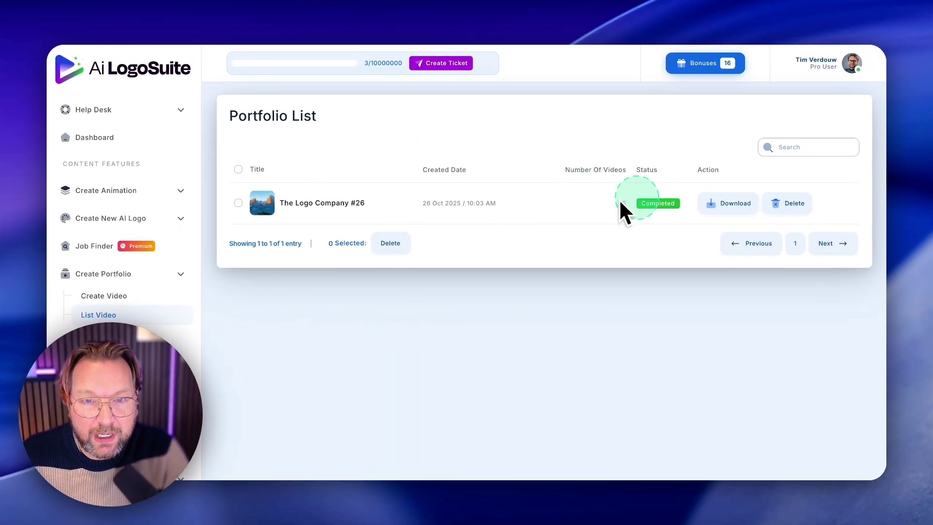
{"action": "left_click", "coordinate": [729, 204]}
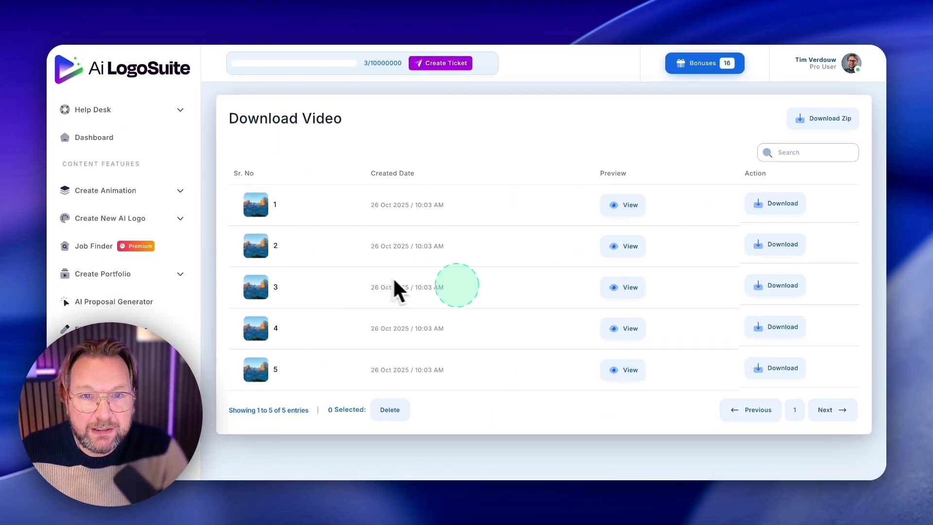
- Preview the first two portfolio videos, pausing the first and playing the second
{"action": "left_click", "coordinate": [630, 207]}
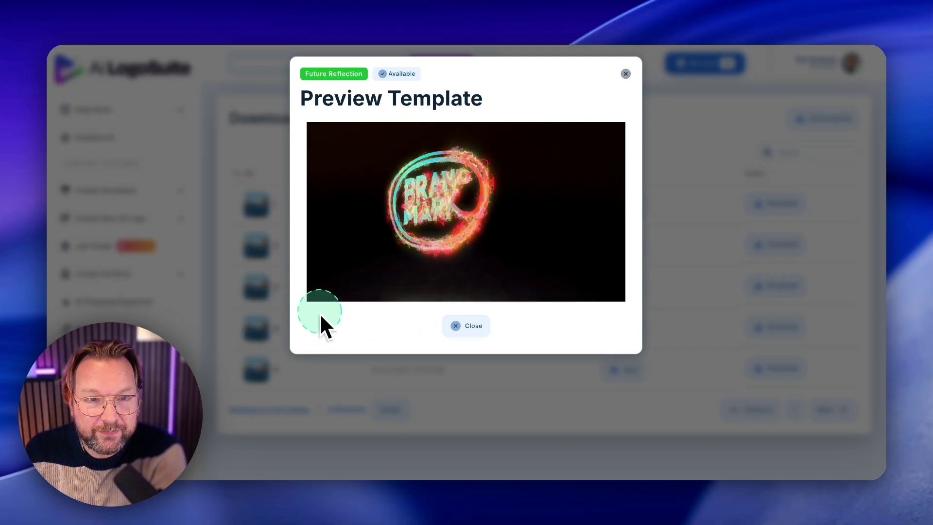
{"action": "mouse_move", "coordinate": [317, 306]}
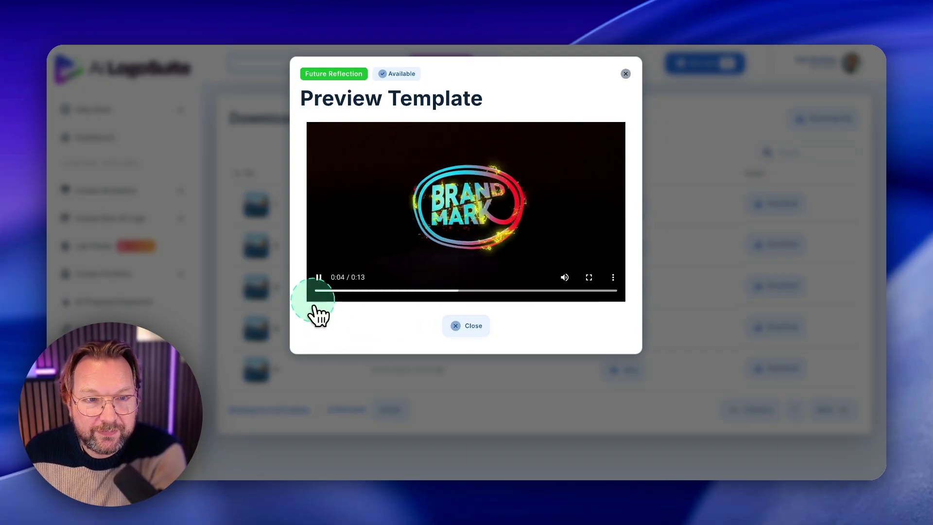
{"action": "left_click", "coordinate": [320, 281]}
{"action": "left_click", "coordinate": [625, 73]}
{"action": "left_click", "coordinate": [629, 244]}
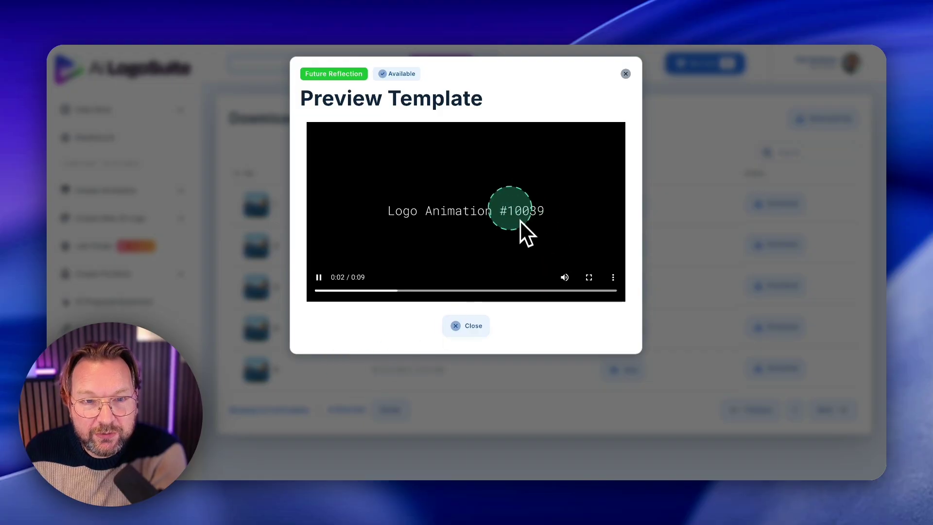
{"action": "left_click", "coordinate": [547, 226]}
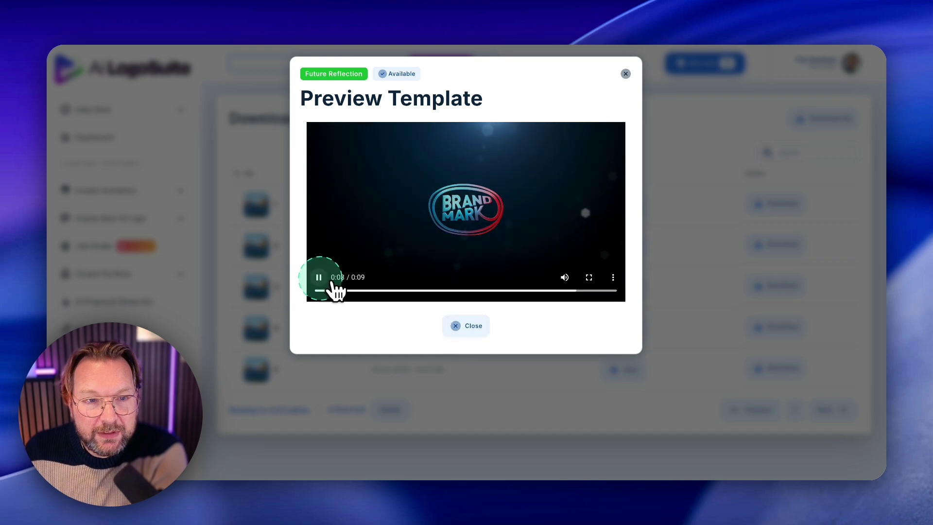
{"action": "left_click", "coordinate": [626, 74]}
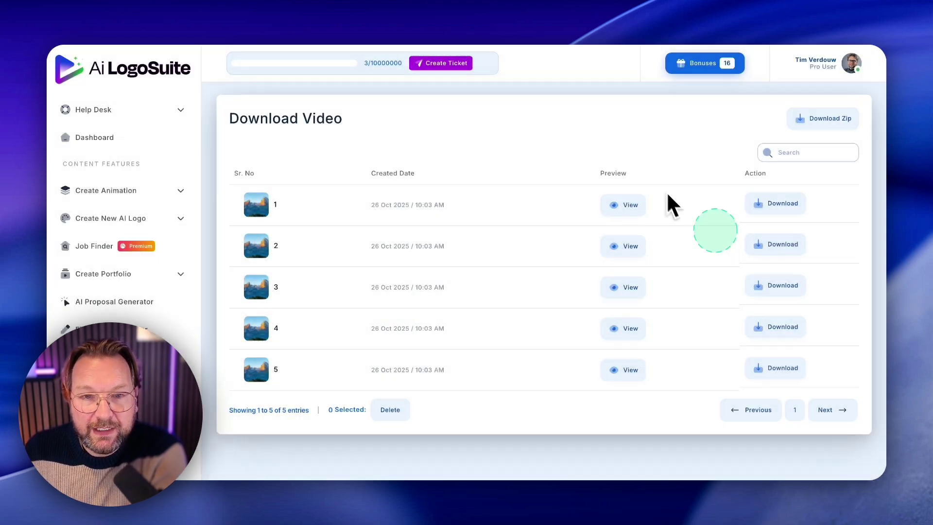
- Preview the third portfolio video, rewind it to the start, and close it
{"action": "left_click", "coordinate": [628, 290]}
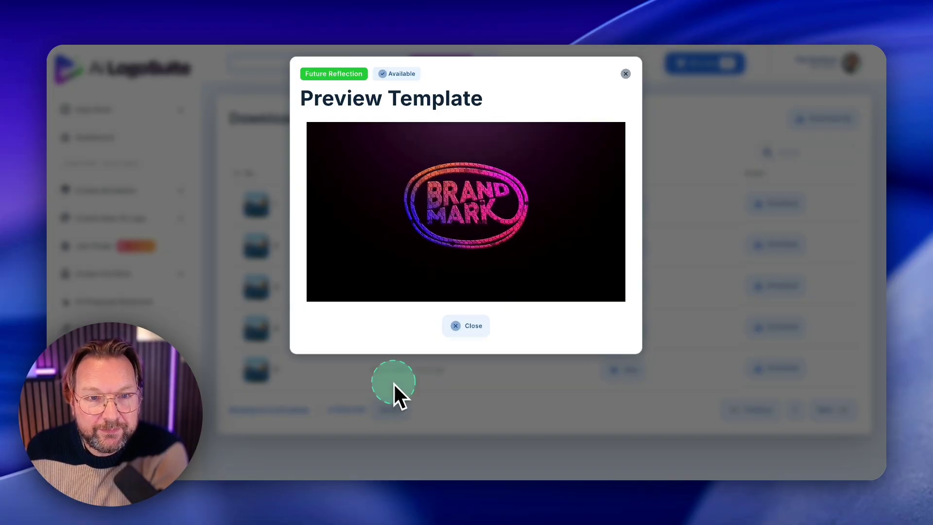
{"action": "mouse_move", "coordinate": [389, 294]}
{"action": "left_click_drag", "start_coordinate": [336, 291], "coordinate": [321, 291]}
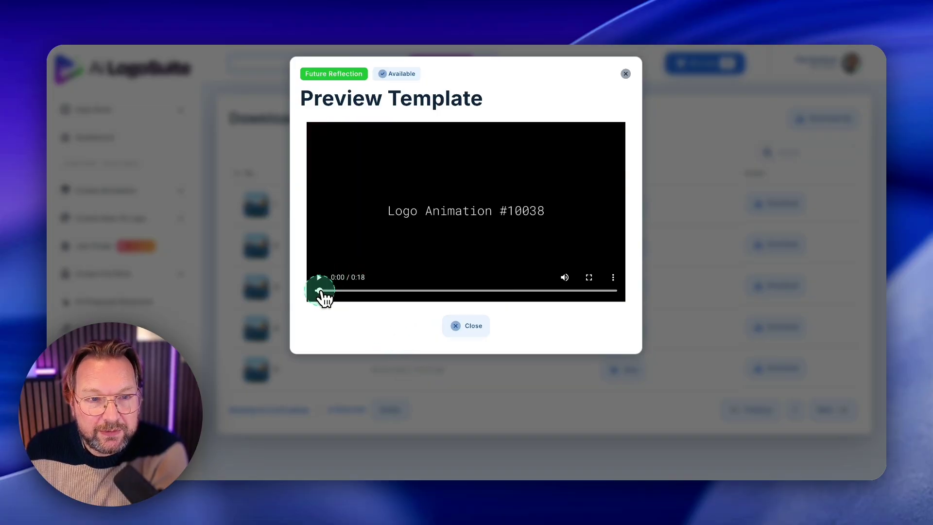
{"action": "left_click", "coordinate": [626, 74]}
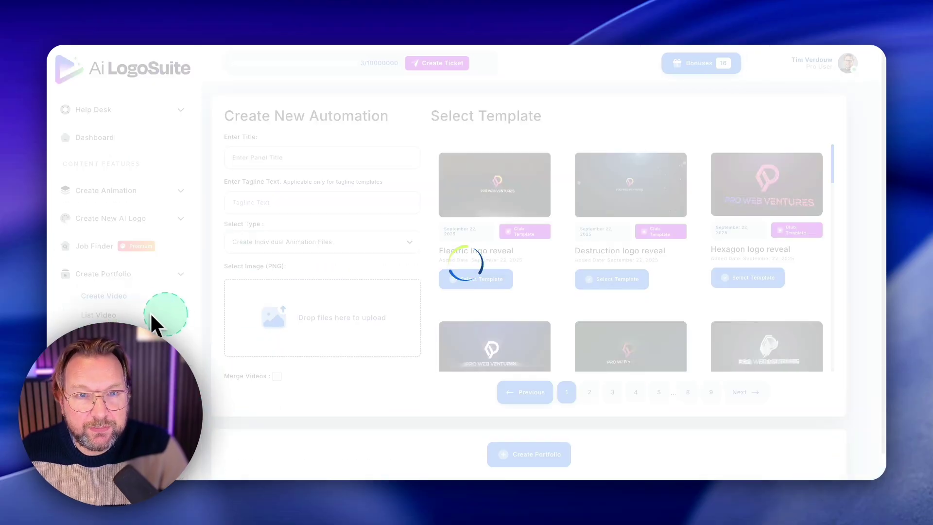
- Fill in the Title and Tagline fields of the new portfolio video
{"action": "left_click", "coordinate": [245, 157]}
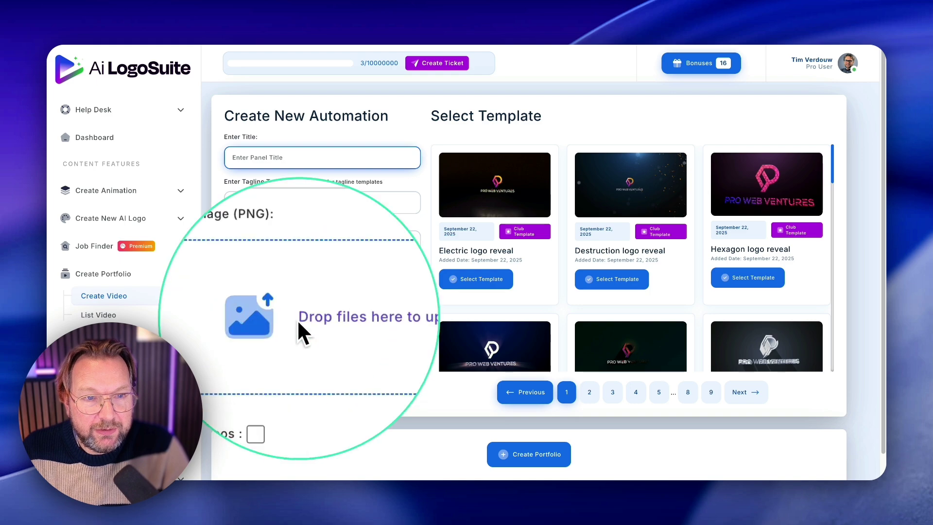
{"action": "left_click", "coordinate": [292, 202]}
{"action": "scroll", "coordinate": [533, 258], "scroll_direction": "down", "scroll_amount": 10}
{"action": "scroll", "coordinate": [534, 260], "scroll_direction": "up", "scroll_amount": 5}
{"action": "scroll", "coordinate": [535, 261], "scroll_direction": "down", "scroll_amount": 1}
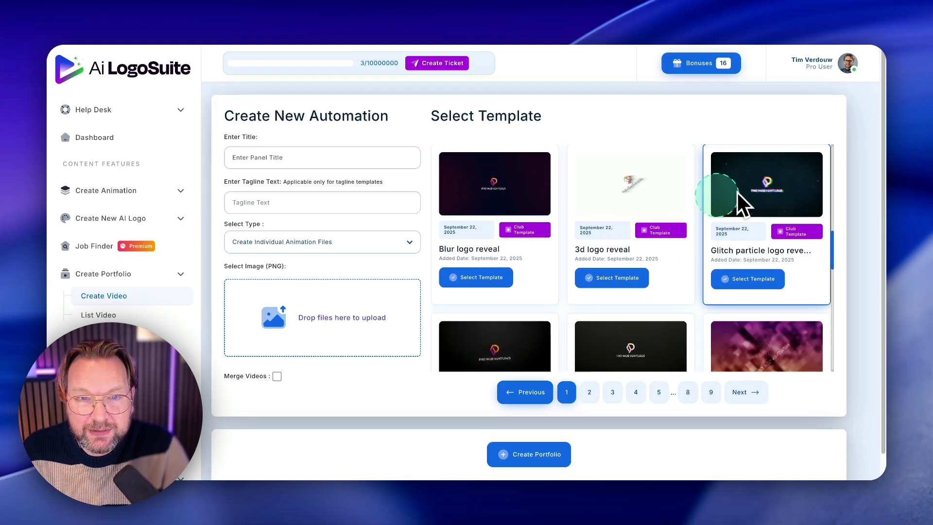
- Pick the Blur, Glitch particle, 3d, 3d bleed, exploding particle, Bright Square and 3D Glossy logo-reveal templates
{"action": "left_click", "coordinate": [503, 282]}
{"action": "left_click", "coordinate": [750, 279]}
{"action": "left_click", "coordinate": [642, 282]}
{"action": "scroll", "coordinate": [641, 292], "scroll_direction": "down", "scroll_amount": 3}
{"action": "left_click", "coordinate": [637, 299]}
{"action": "scroll", "coordinate": [722, 328], "scroll_direction": "down", "scroll_amount": 3}
{"action": "left_click", "coordinate": [637, 278]}
{"action": "scroll", "coordinate": [676, 292], "scroll_direction": "down", "scroll_amount": 3}
{"action": "left_click", "coordinate": [632, 301]}
{"action": "left_click", "coordinate": [712, 320]}
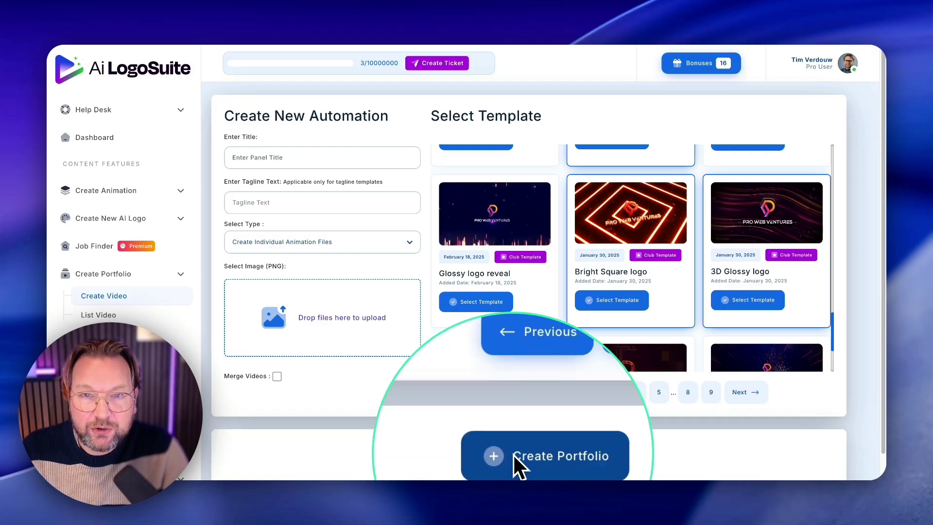
{"action": "left_click", "coordinate": [585, 316]}
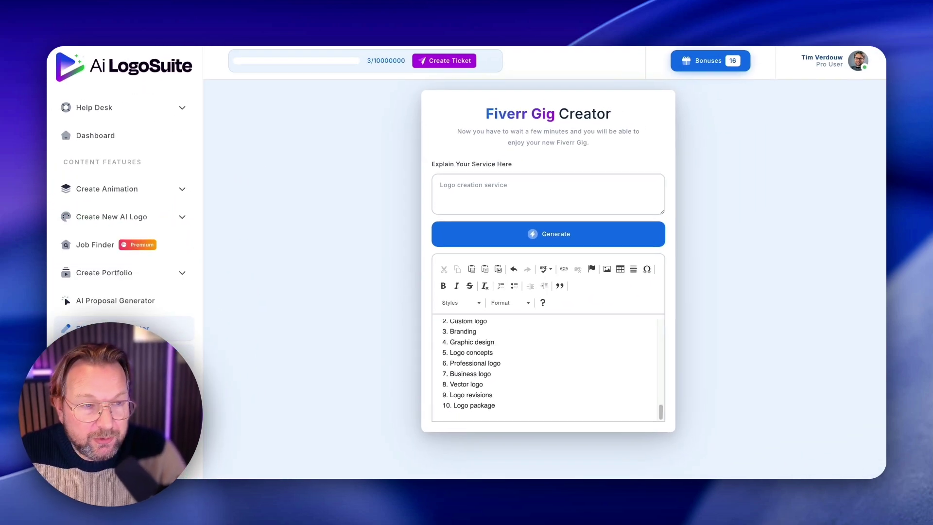
- Expand Manage Clients and Manage Client Panel in the sidebar to reach the Create Panel form
{"action": "scroll", "coordinate": [124, 204], "scroll_direction": "down", "scroll_amount": 2}
{"action": "left_click", "coordinate": [153, 334]}
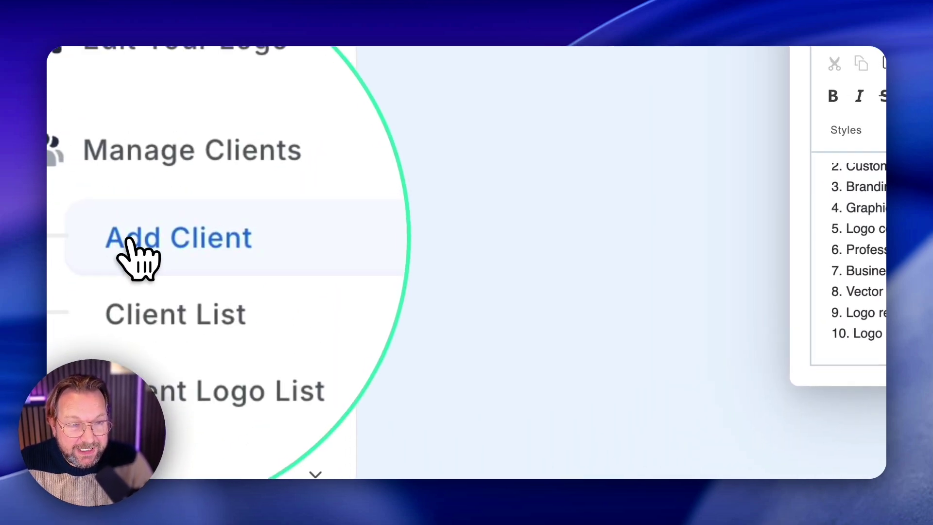
{"action": "left_click", "coordinate": [152, 249]}
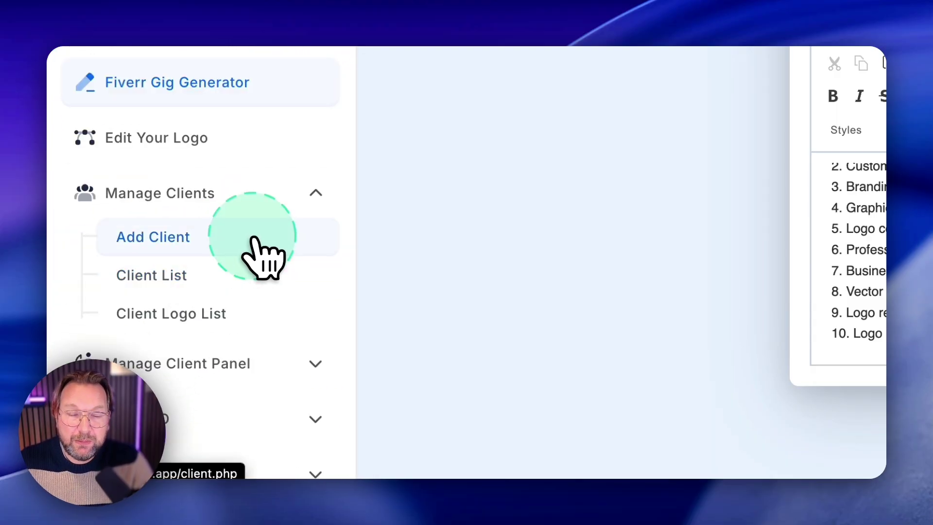
{"action": "scroll", "coordinate": [292, 253], "scroll_direction": "down", "scroll_amount": 2}
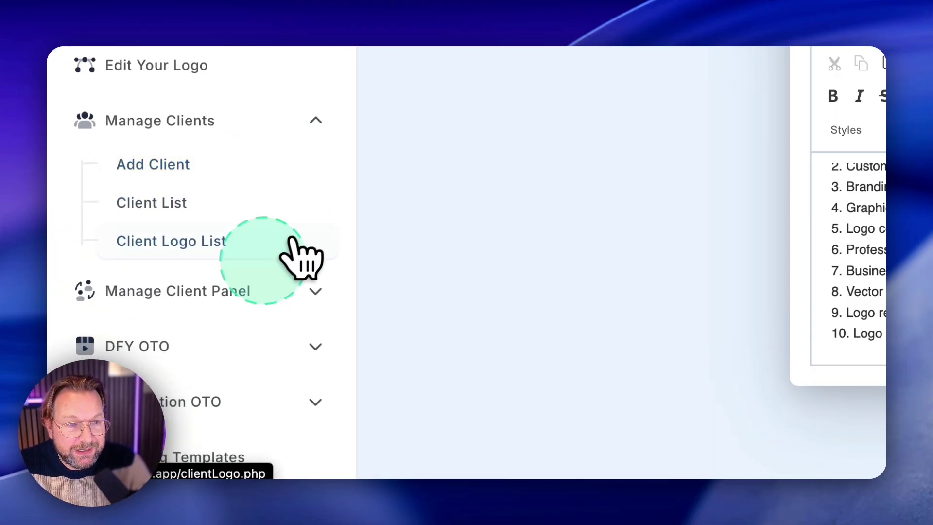
{"action": "left_click", "coordinate": [202, 290]}
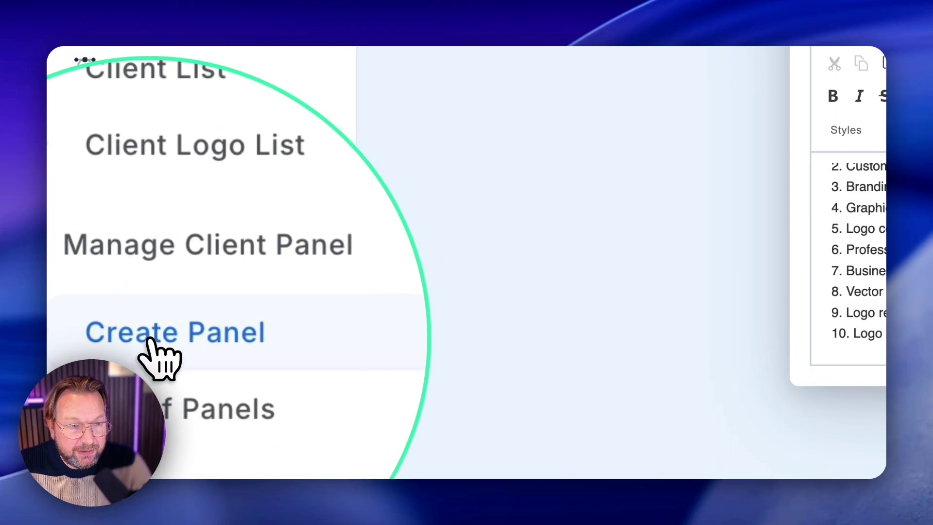
{"action": "left_click", "coordinate": [150, 341]}
- Fill in the panel title, choose Subdomain as domain type, enter the subdomain name, and save
{"action": "left_click", "coordinate": [476, 187]}
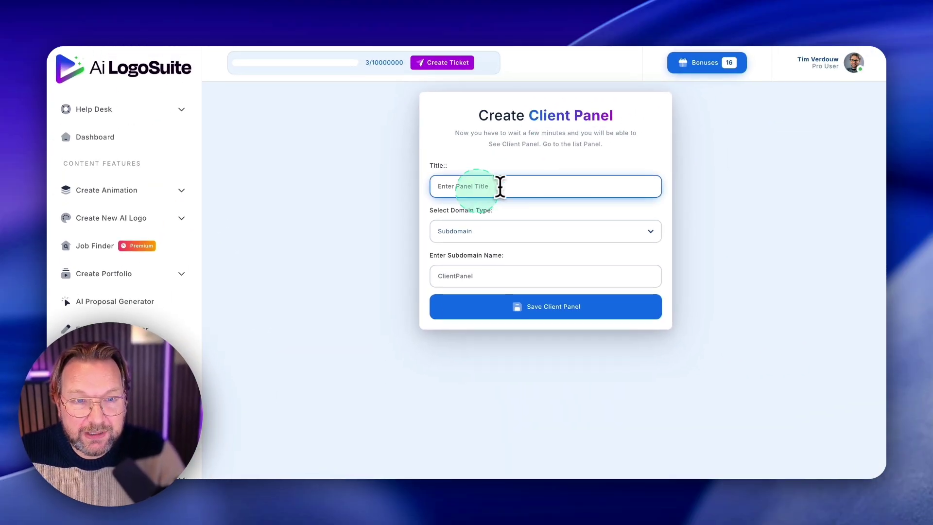
{"action": "left_click", "coordinate": [481, 243]}
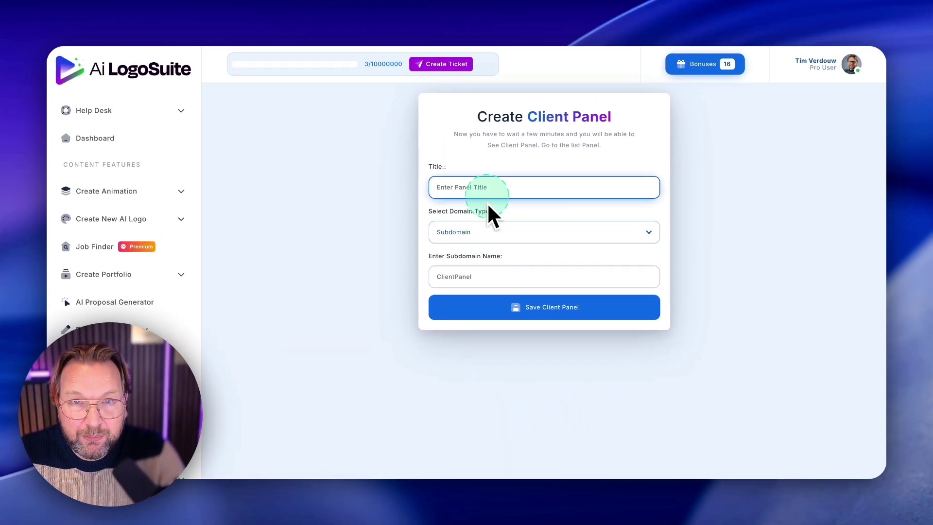
{"action": "left_click", "coordinate": [486, 240]}
{"action": "left_click", "coordinate": [483, 234]}
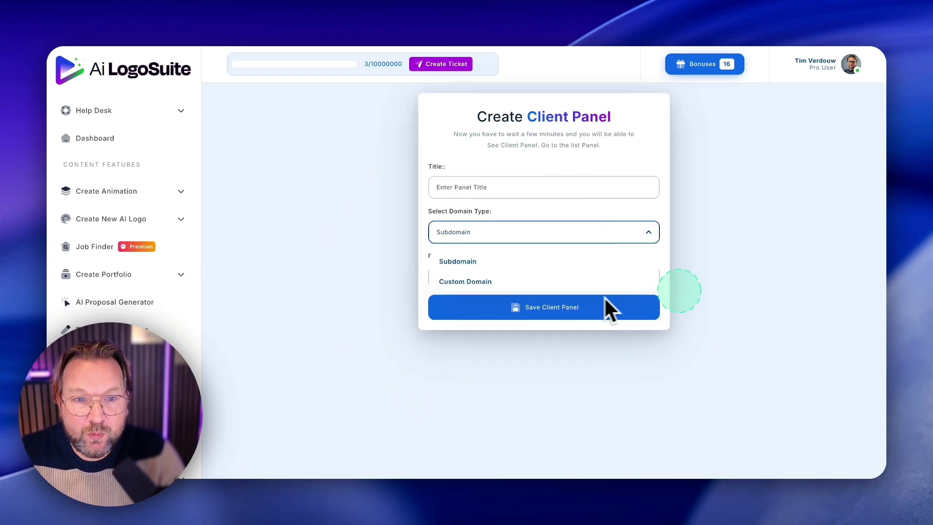
{"action": "left_click", "coordinate": [517, 276]}
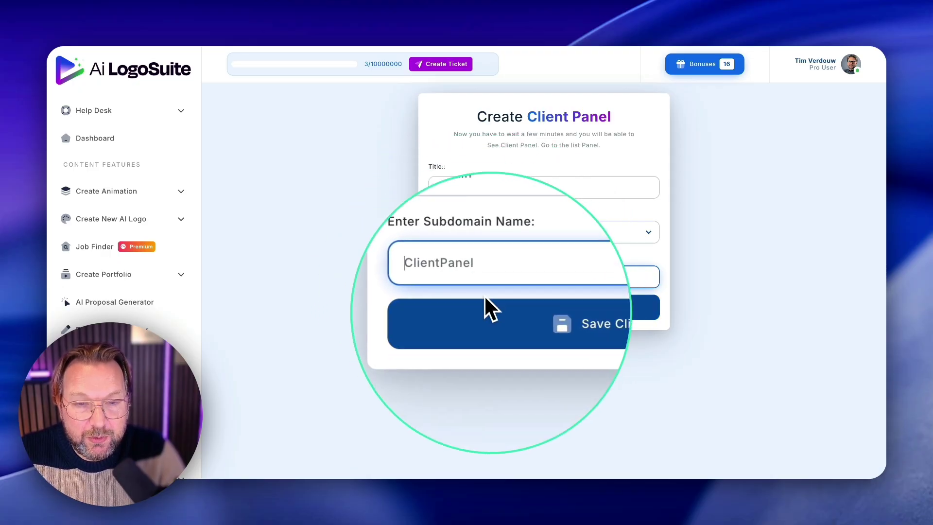
{"action": "left_click", "coordinate": [529, 307]}
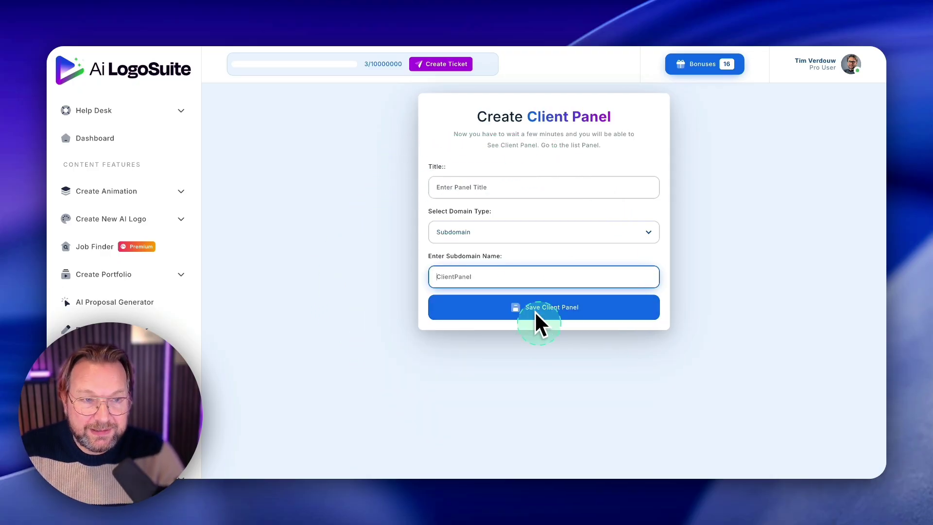
{"action": "left_click", "coordinate": [427, 371]}
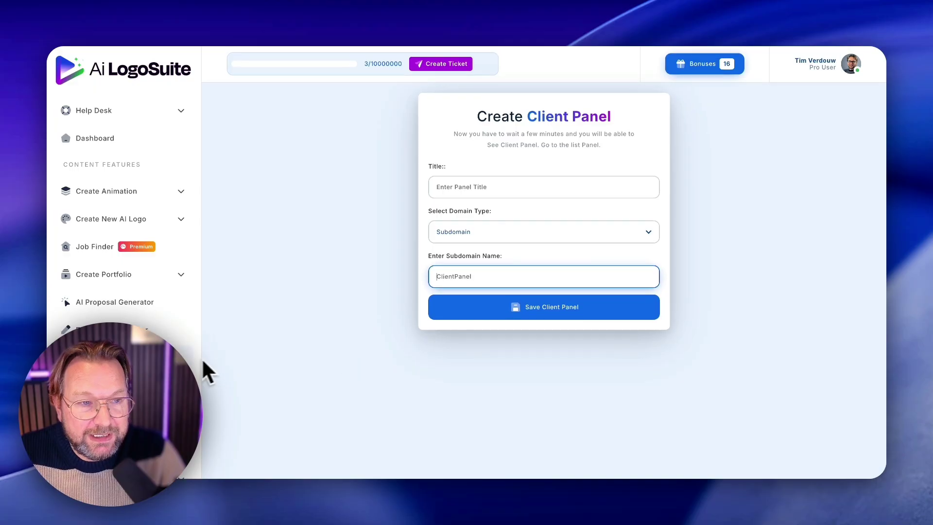
{"action": "scroll", "coordinate": [146, 364], "scroll_direction": "down", "scroll_amount": 3}
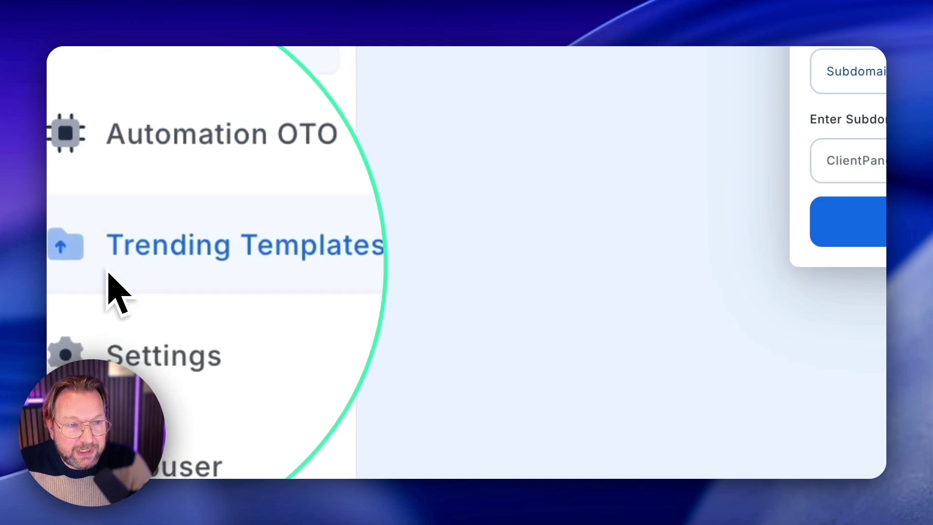
- Browse the Trending Templates grid, including club templates like Bright Square and Digital logo reveal
{"action": "left_click", "coordinate": [109, 275]}
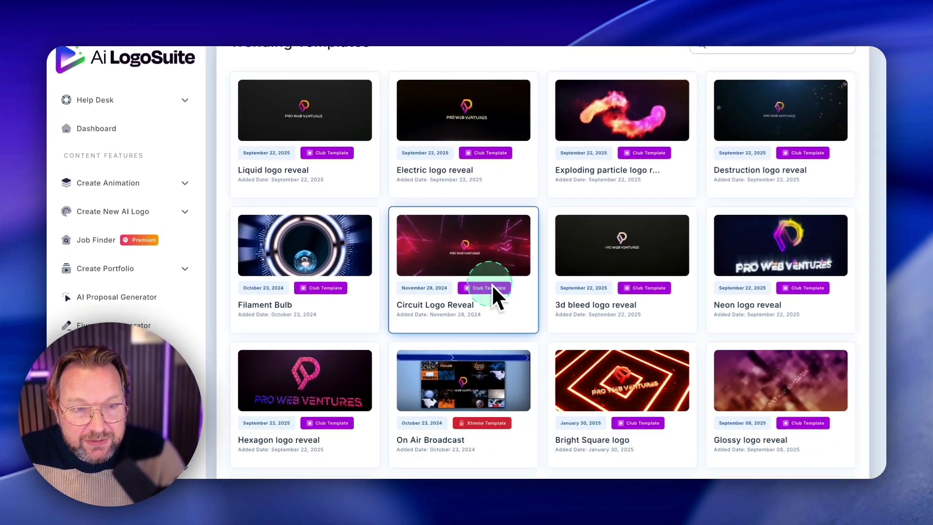
{"action": "scroll", "coordinate": [492, 291], "scroll_direction": "down", "scroll_amount": 5}
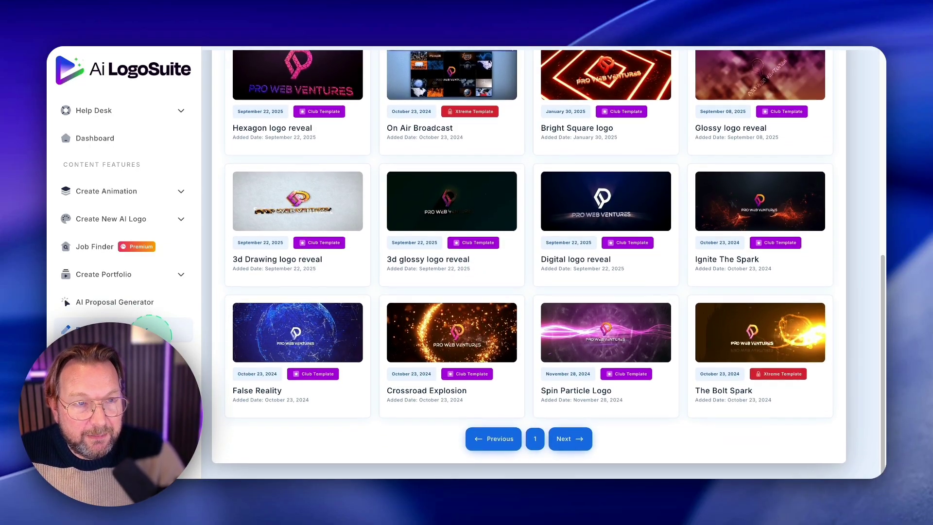
{"action": "scroll", "coordinate": [292, 257], "scroll_direction": "up", "scroll_amount": 6}
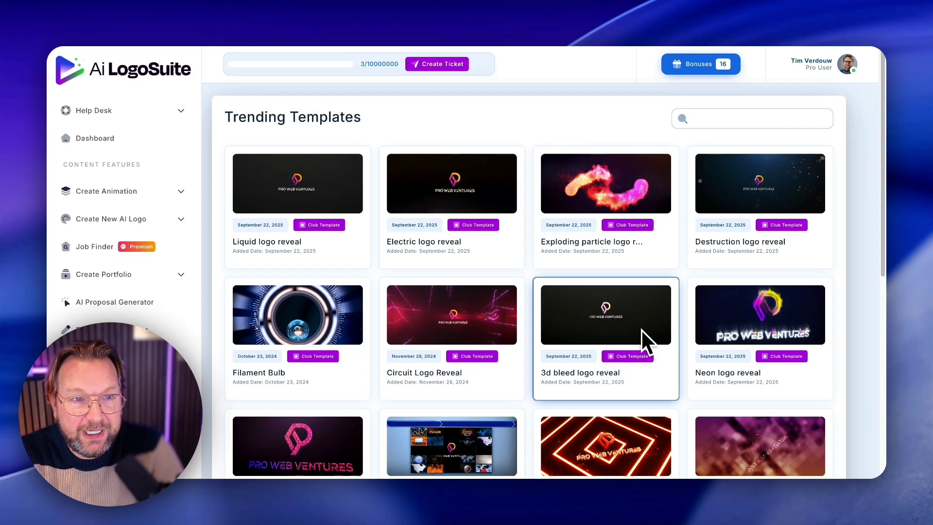
{"action": "left_click", "coordinate": [554, 383]}
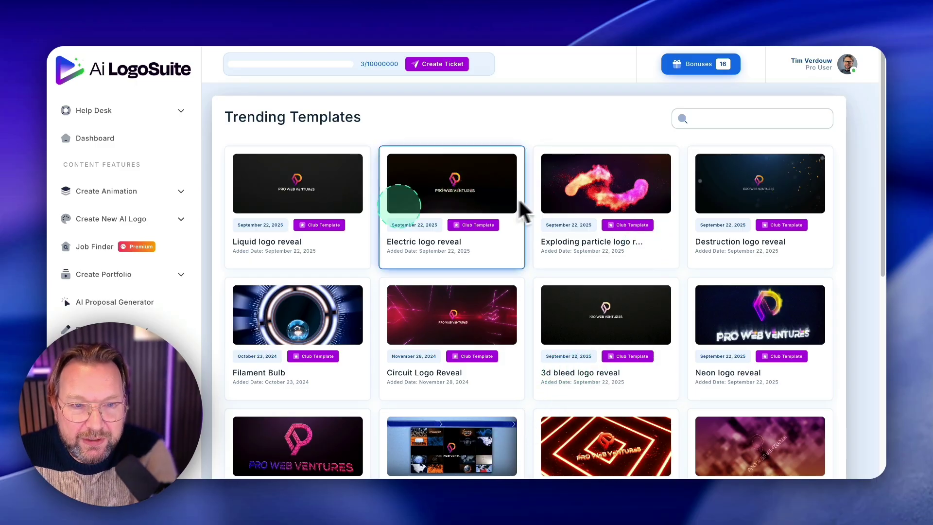
{"action": "scroll", "coordinate": [534, 282], "scroll_direction": "down", "scroll_amount": 2}
{"action": "scroll", "coordinate": [538, 287], "scroll_direction": "down", "scroll_amount": 2}
{"action": "scroll", "coordinate": [538, 286], "scroll_direction": "up", "scroll_amount": 4}
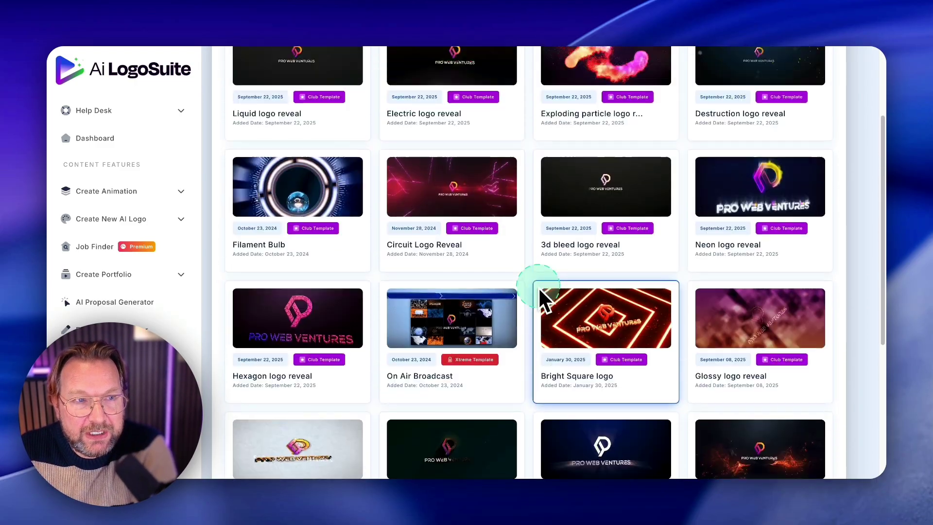
{"action": "left_click", "coordinate": [555, 320]}
{"action": "scroll", "coordinate": [598, 291], "scroll_direction": "down", "scroll_amount": 6}
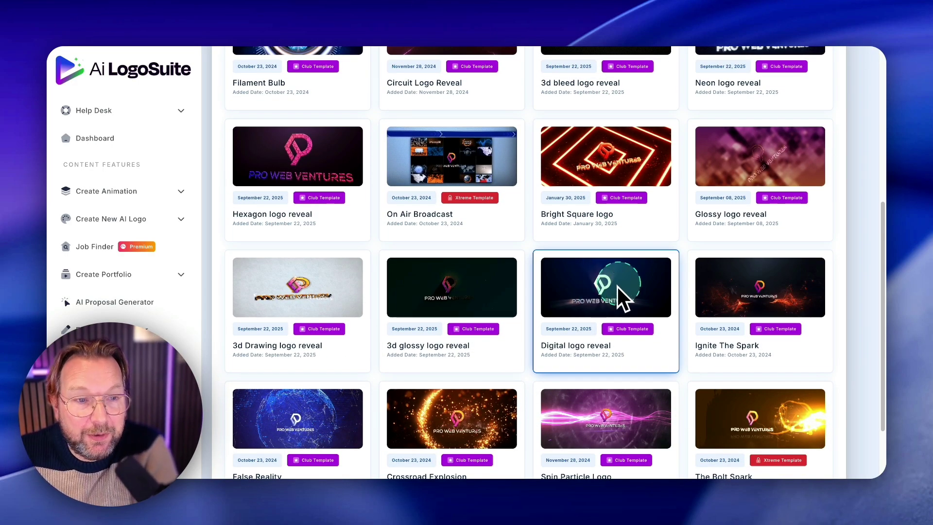